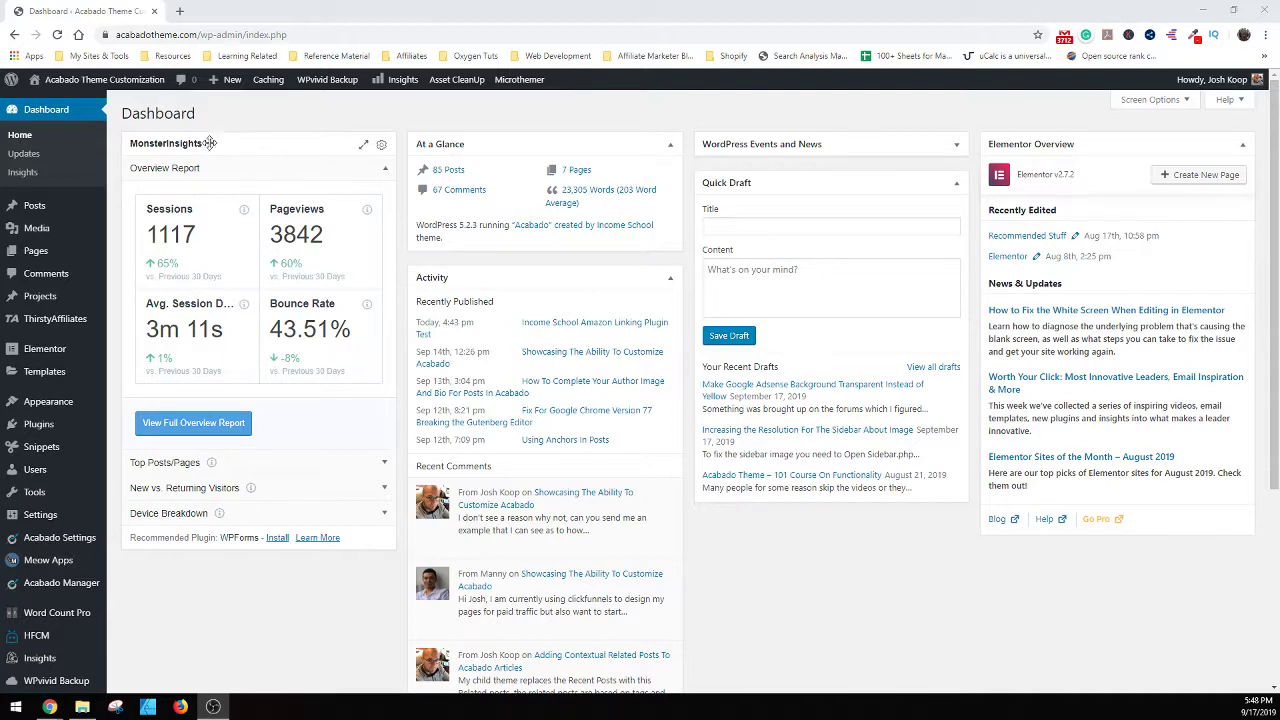
- Create a new post titled "Test Header"
mouse_move(44, 216)
left_click(140, 226)
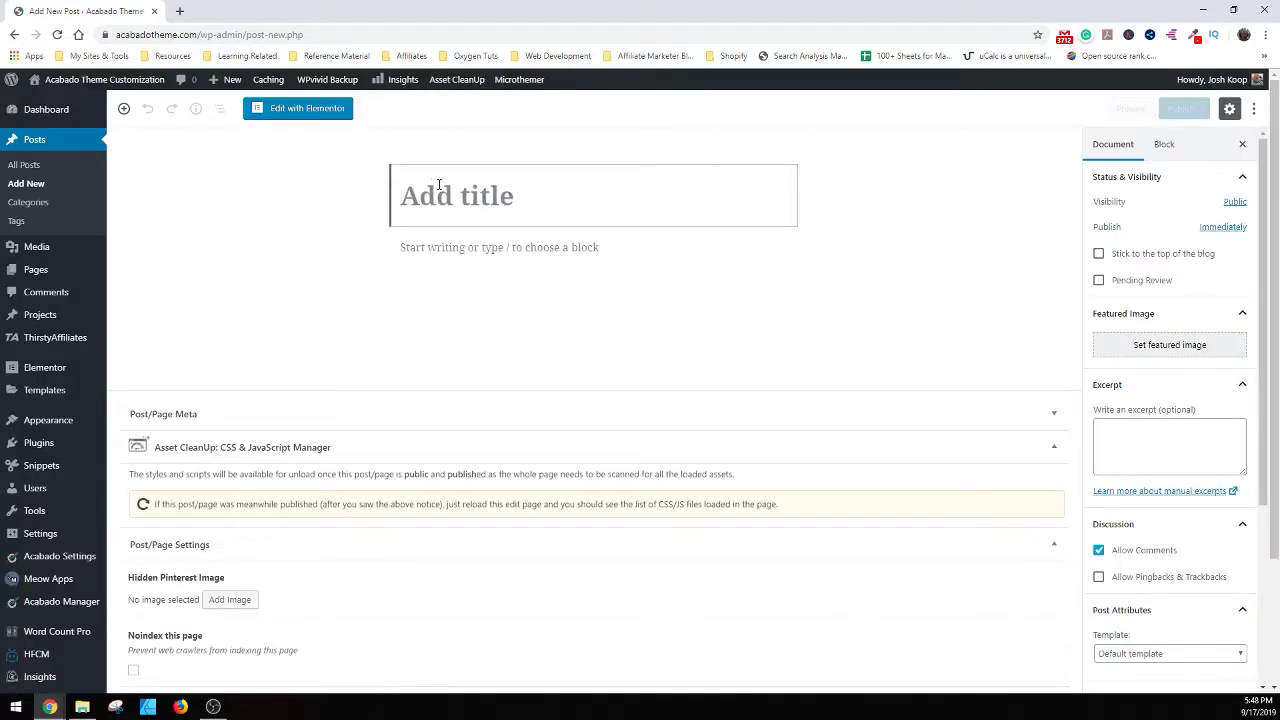
type("Tes")
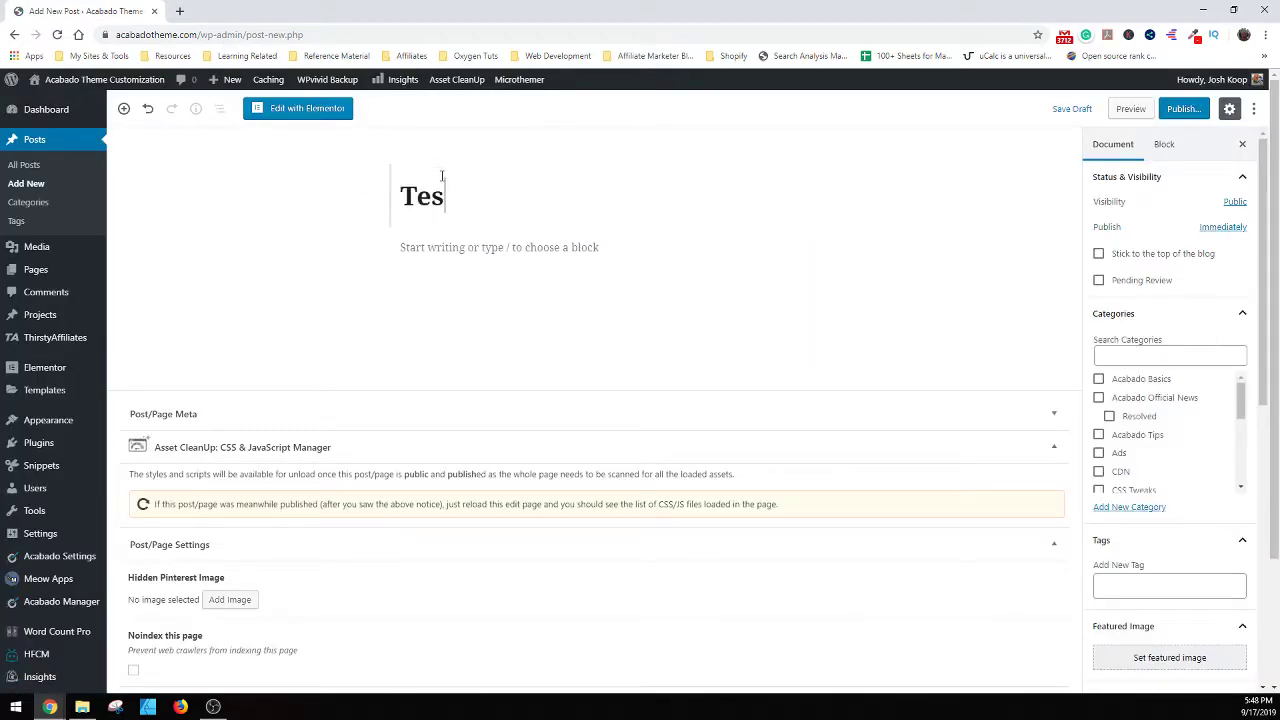
type("t Header")
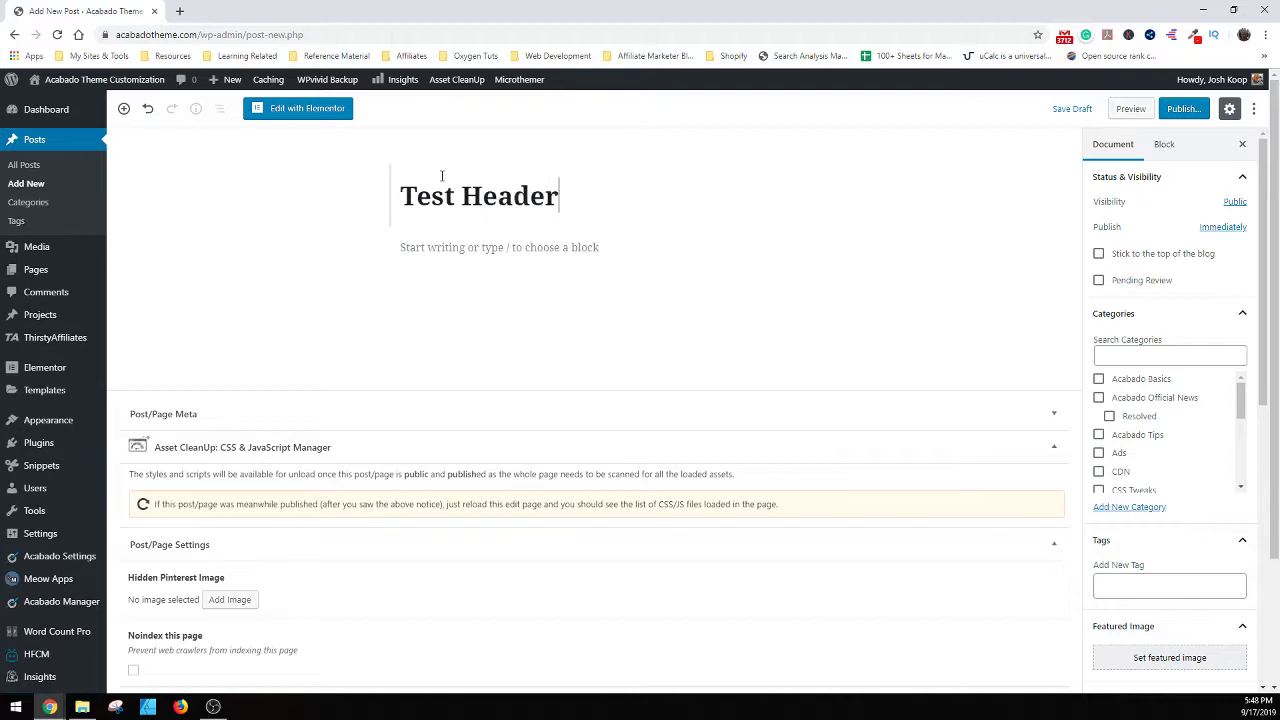
- Write "I love Acabado this is some cool txt" as the first paragraph under the title
left_click(457, 247)
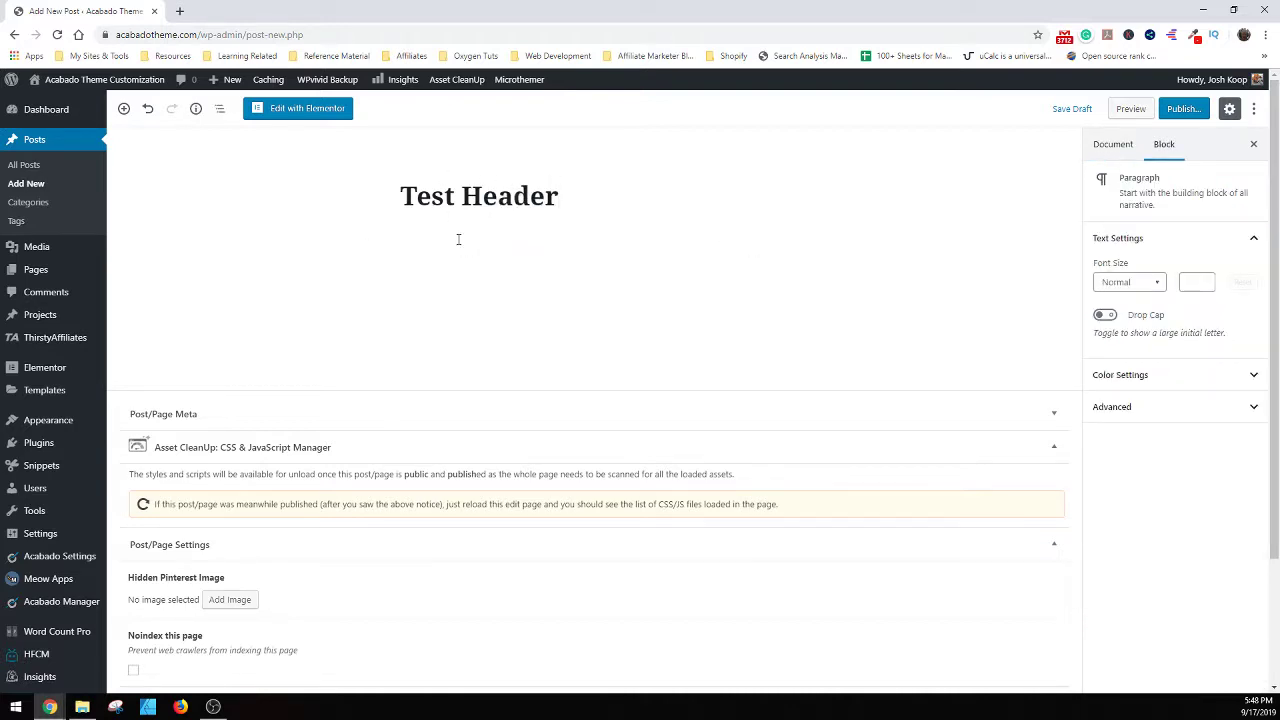
type("I love Acabado this is some cool text")
key("BackSpace")
key("BackSpace")
key("BackSpace")
type("x")
type("t")
- Add a "Table Of Contents" paragraph below the intro text, followed by an empty bulleted list block
type("Tabl")
type("le O")
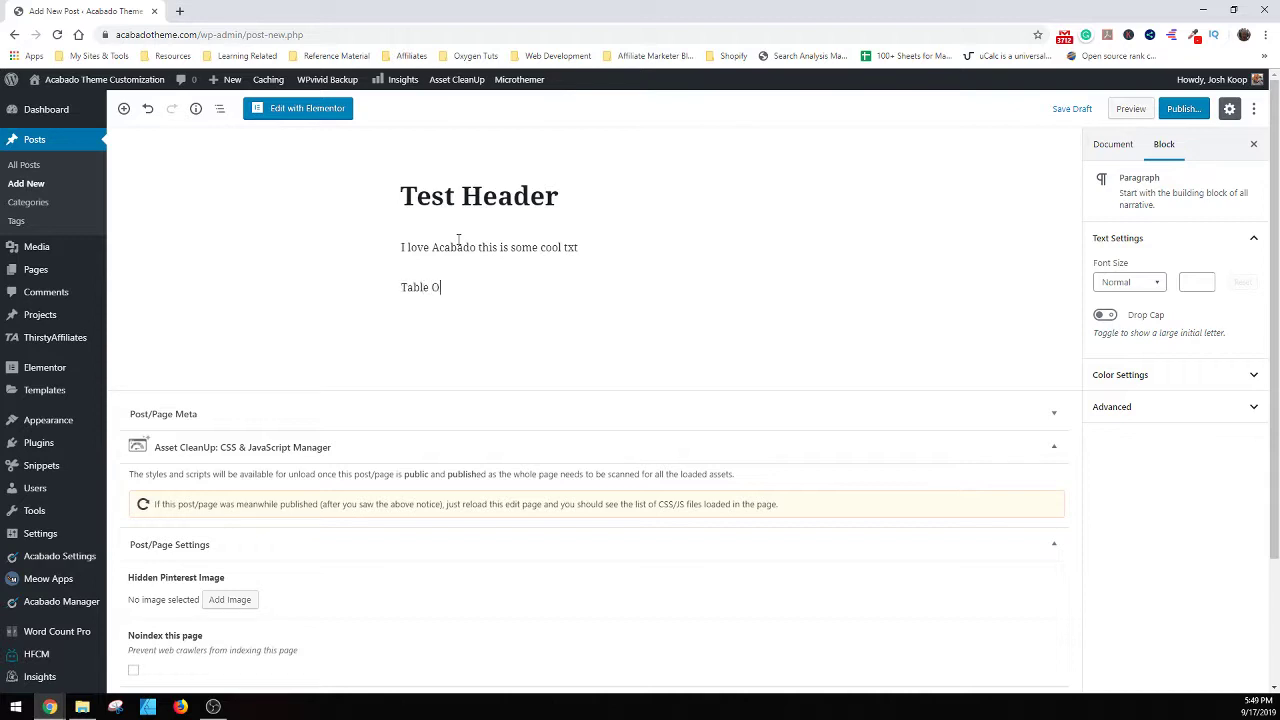
type("f Contents")
left_click(371, 327)
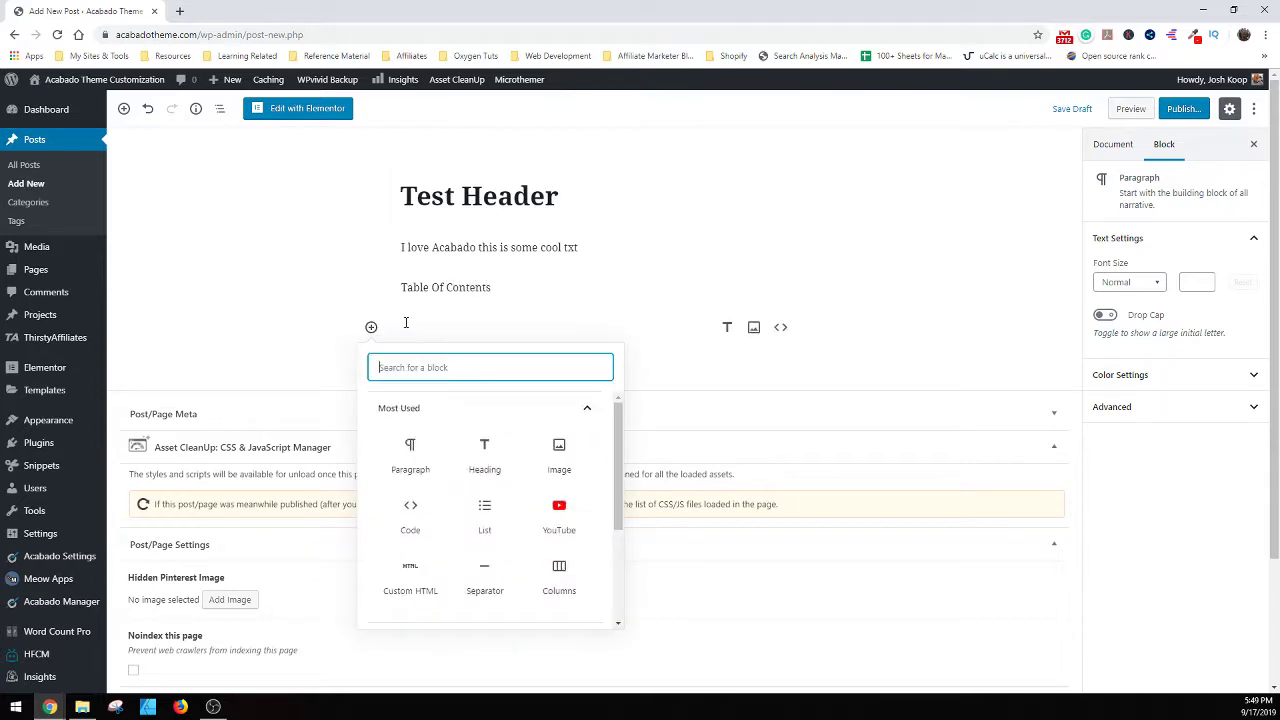
left_click(487, 508)
- Make the "Table Of Contents" text bold
left_click(546, 286)
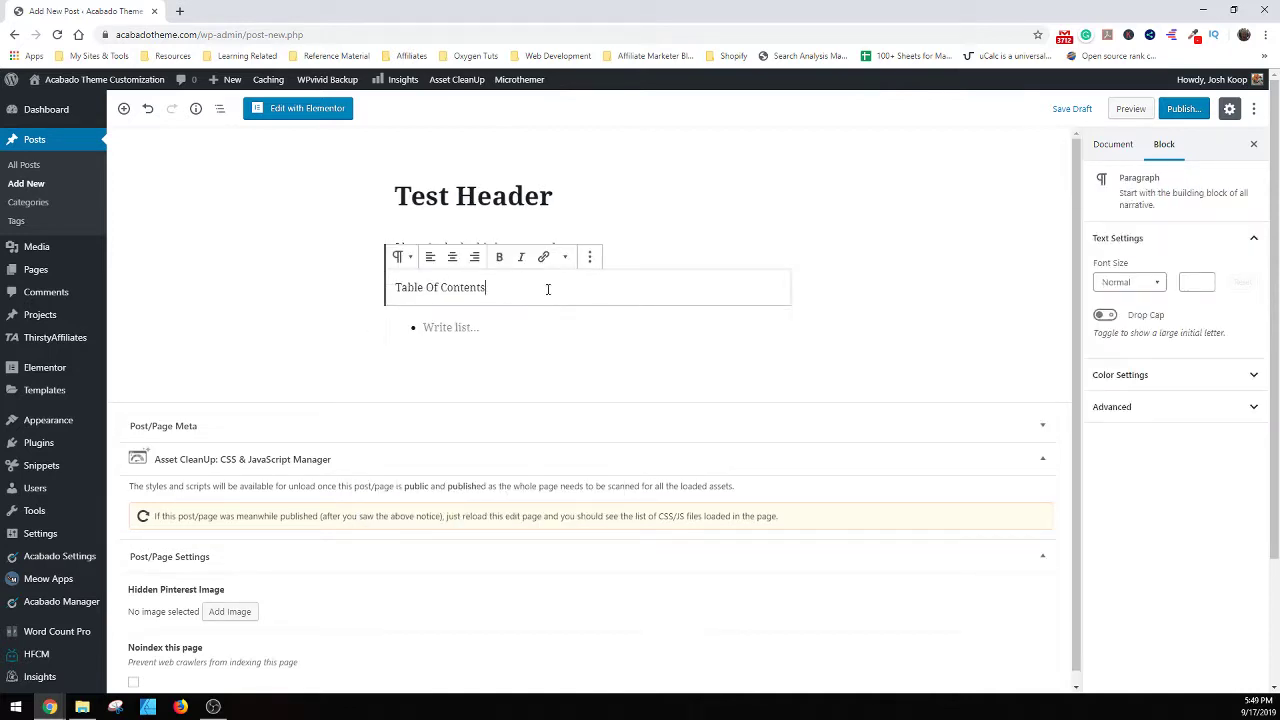
left_click_drag(546, 287, 393, 287)
left_click(499, 257)
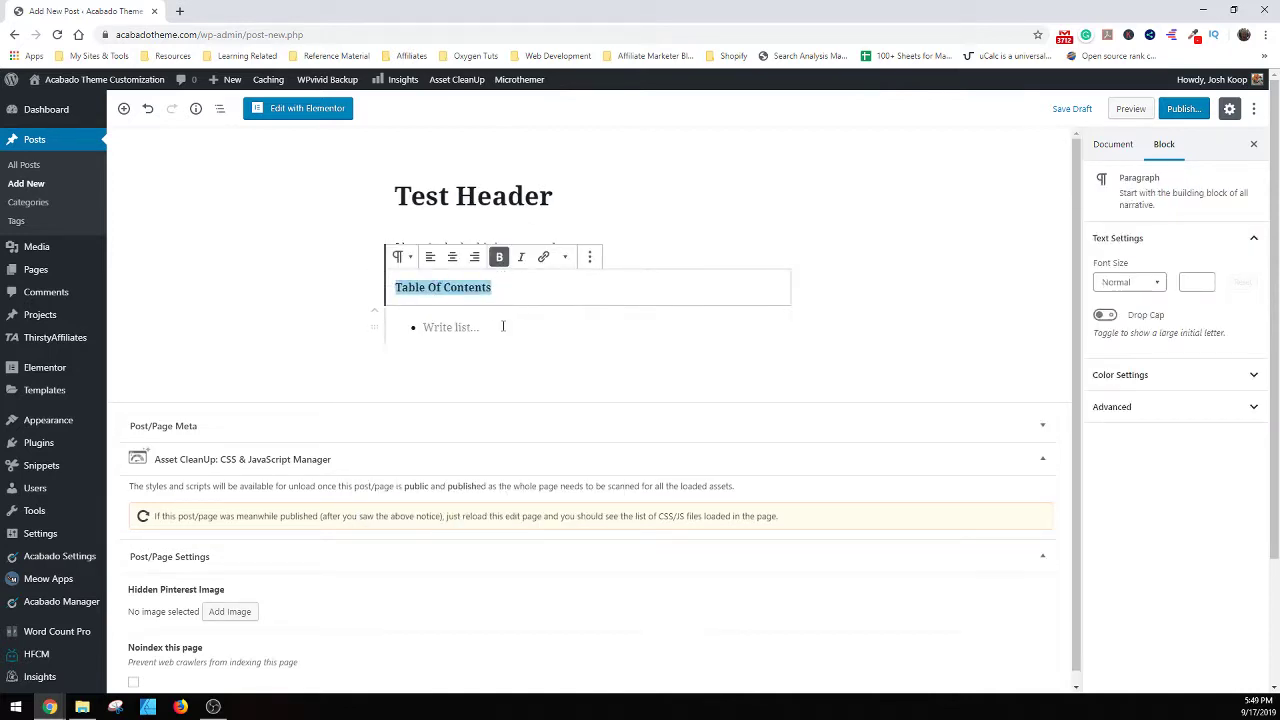
left_click(470, 327)
left_click(320, 302)
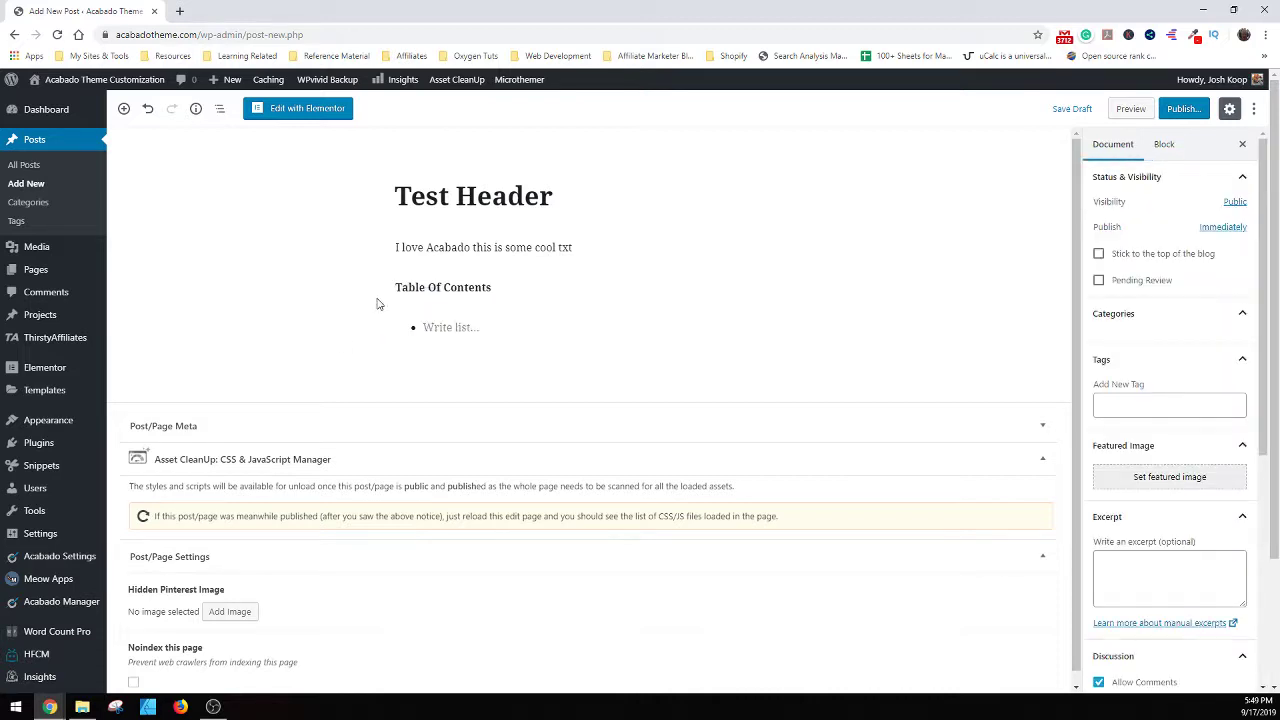
- Add a paragraph reading "Expand" below the empty list, followed by several empty paragraphs as spacing
left_click(442, 327)
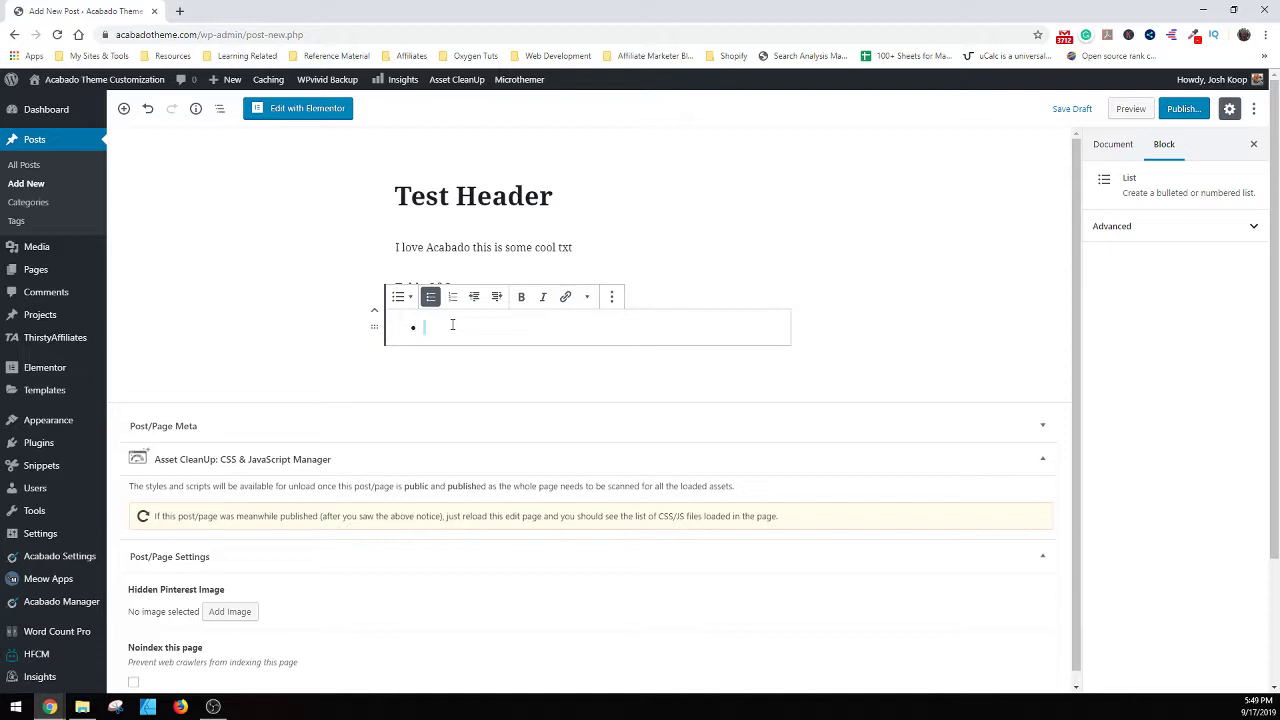
key("Return")
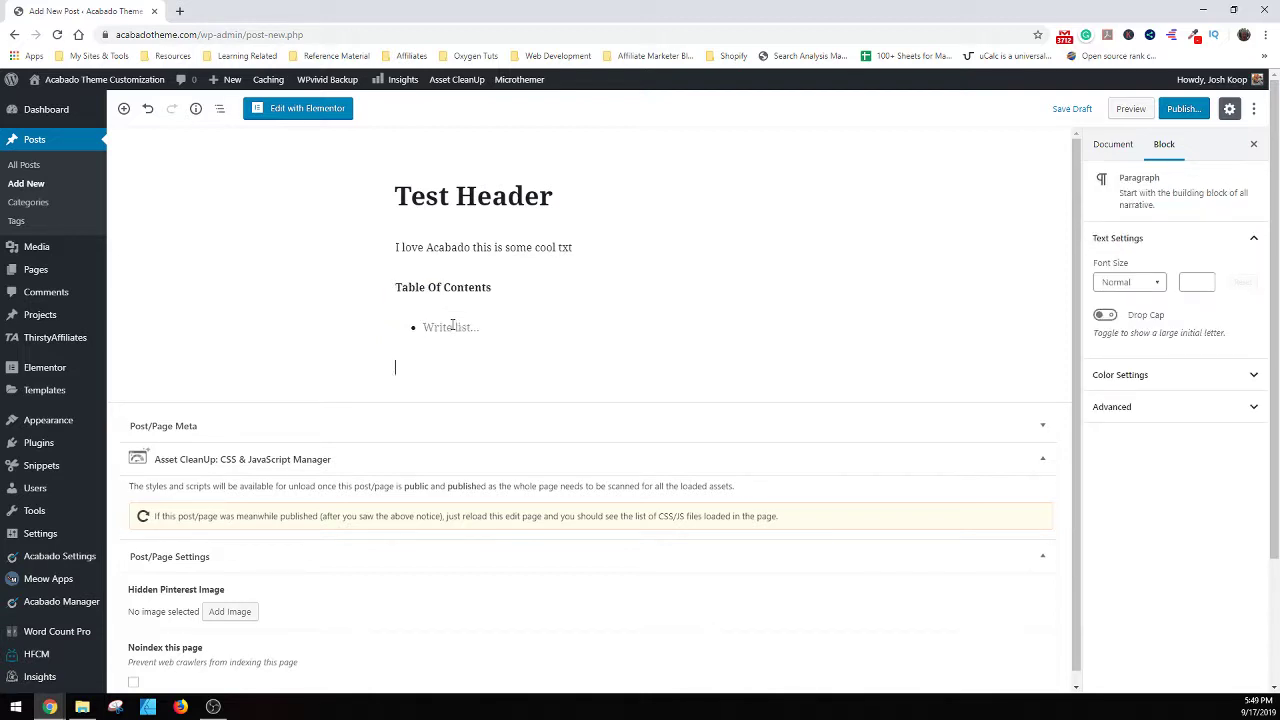
type("Expand")
key("Return")
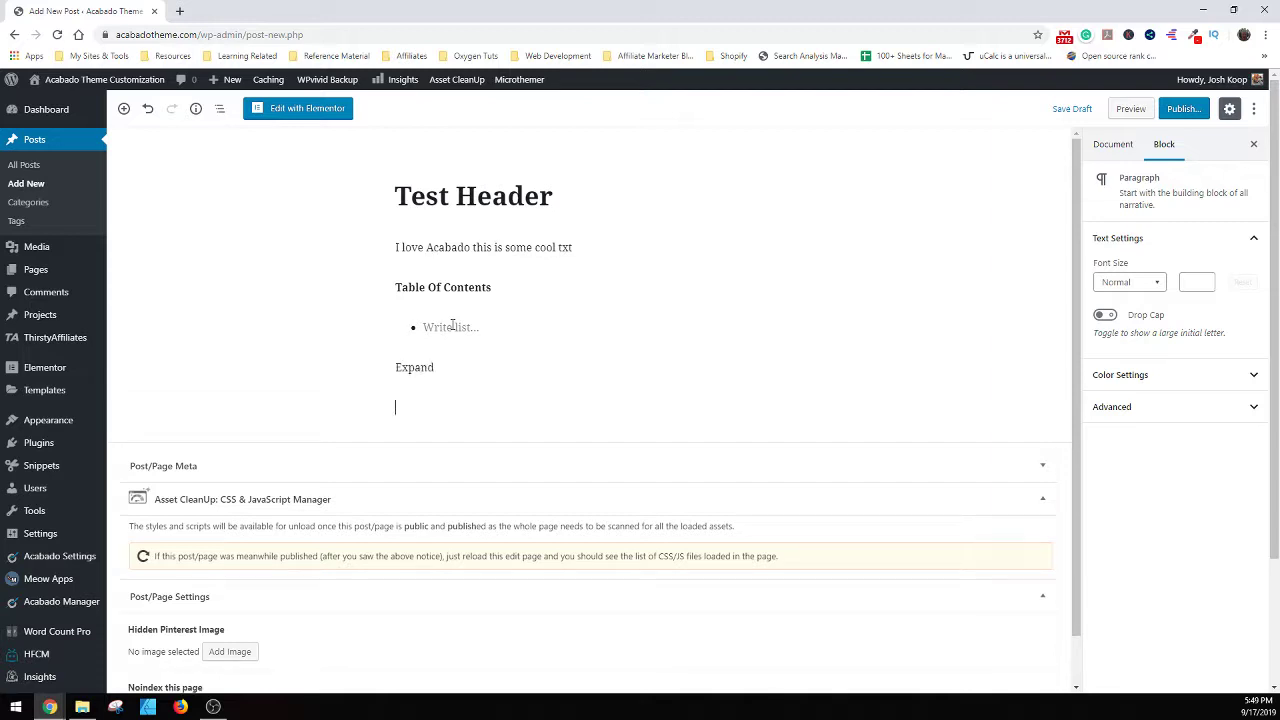
key("Return")
key("Return")
key("Return")
key("Return")
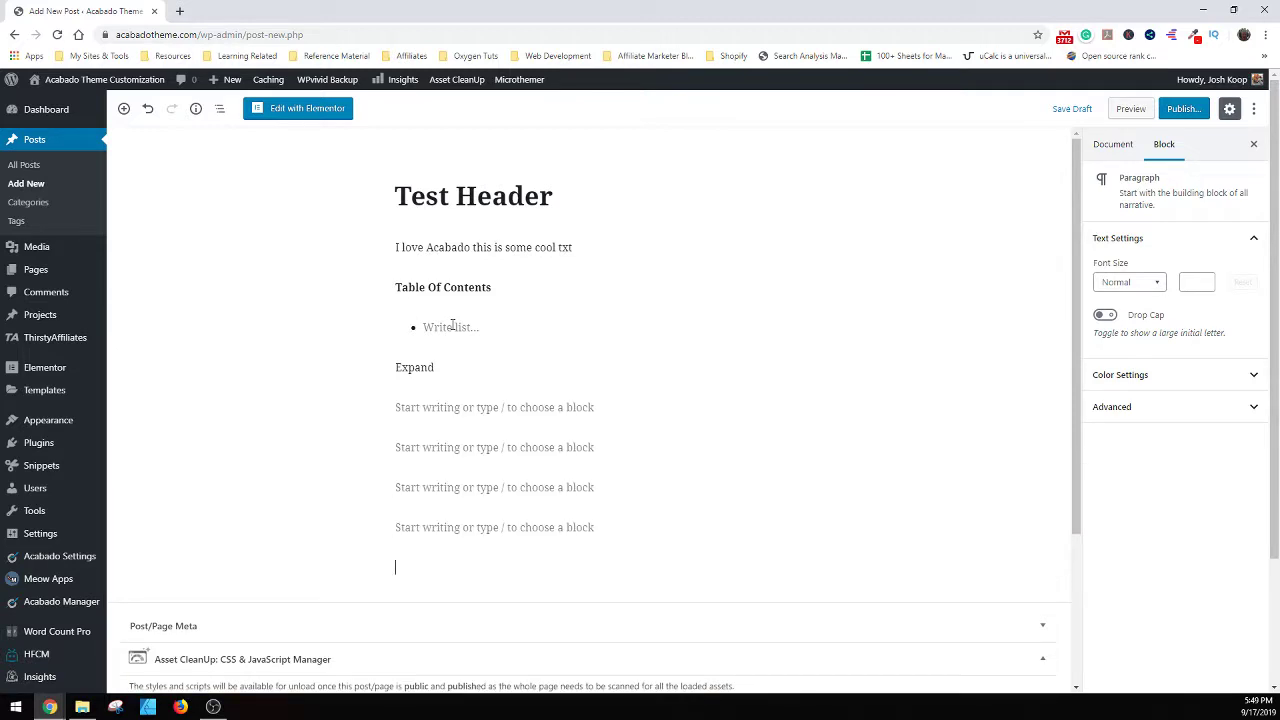
- Write "Heading 1 - Super Important" in the last paragraph and transform it into a heading block
type("Heading 1 - Super Important")
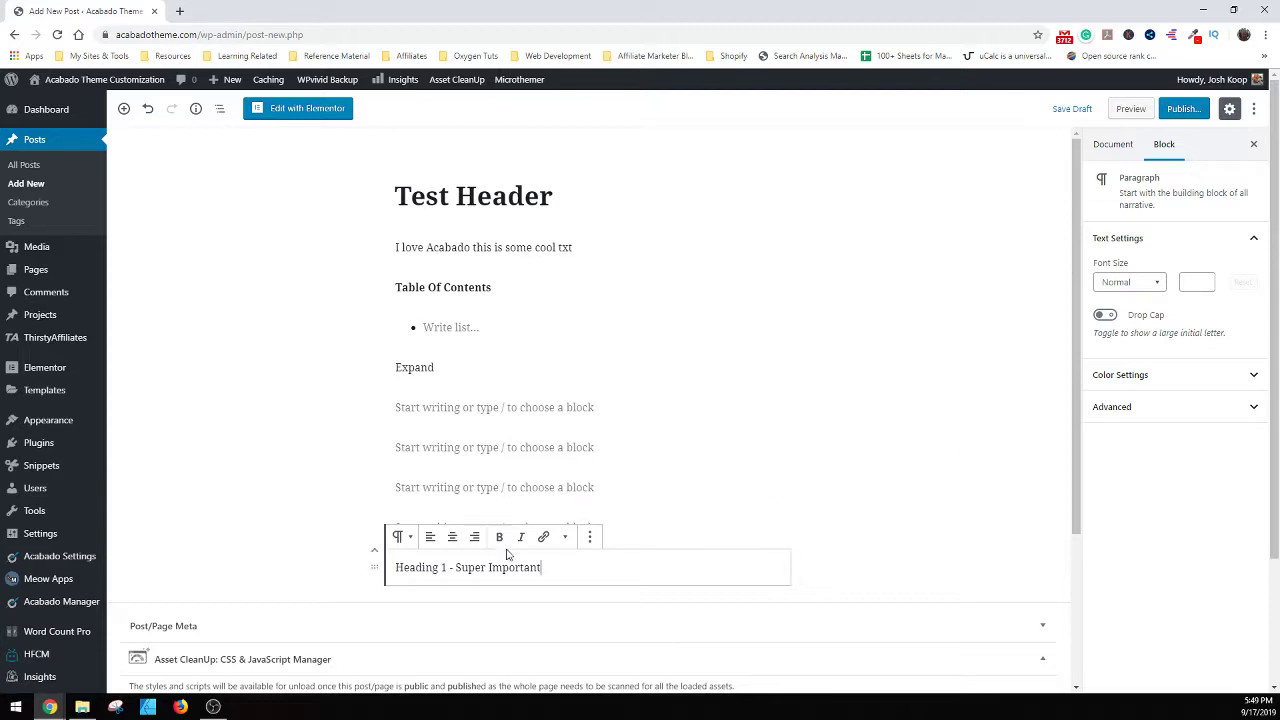
left_click(1115, 408)
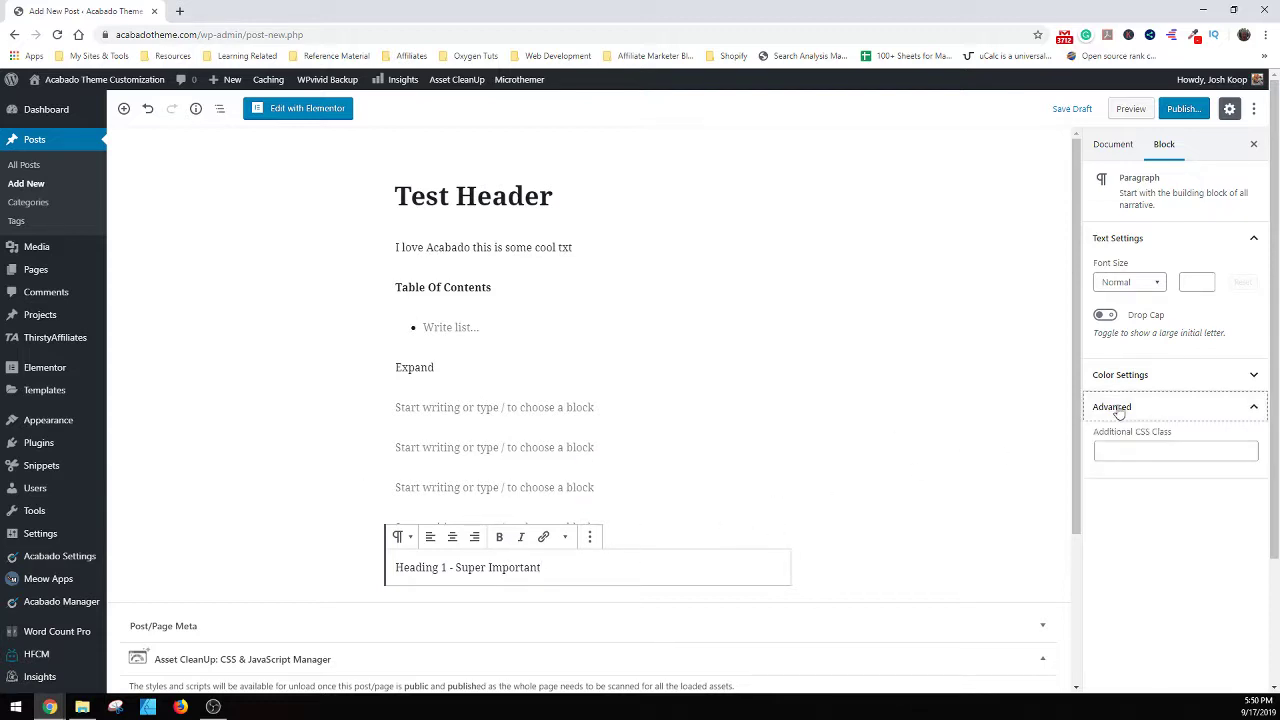
left_click(509, 567)
left_click(398, 537)
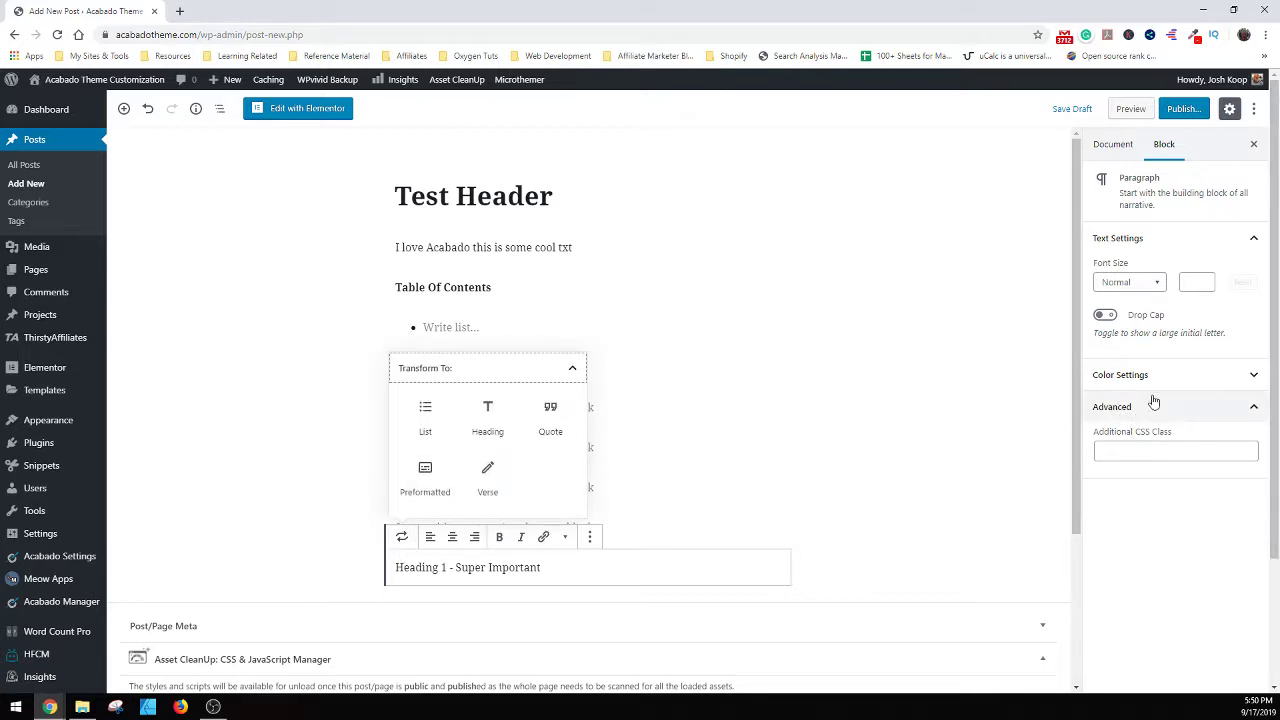
left_click(488, 415)
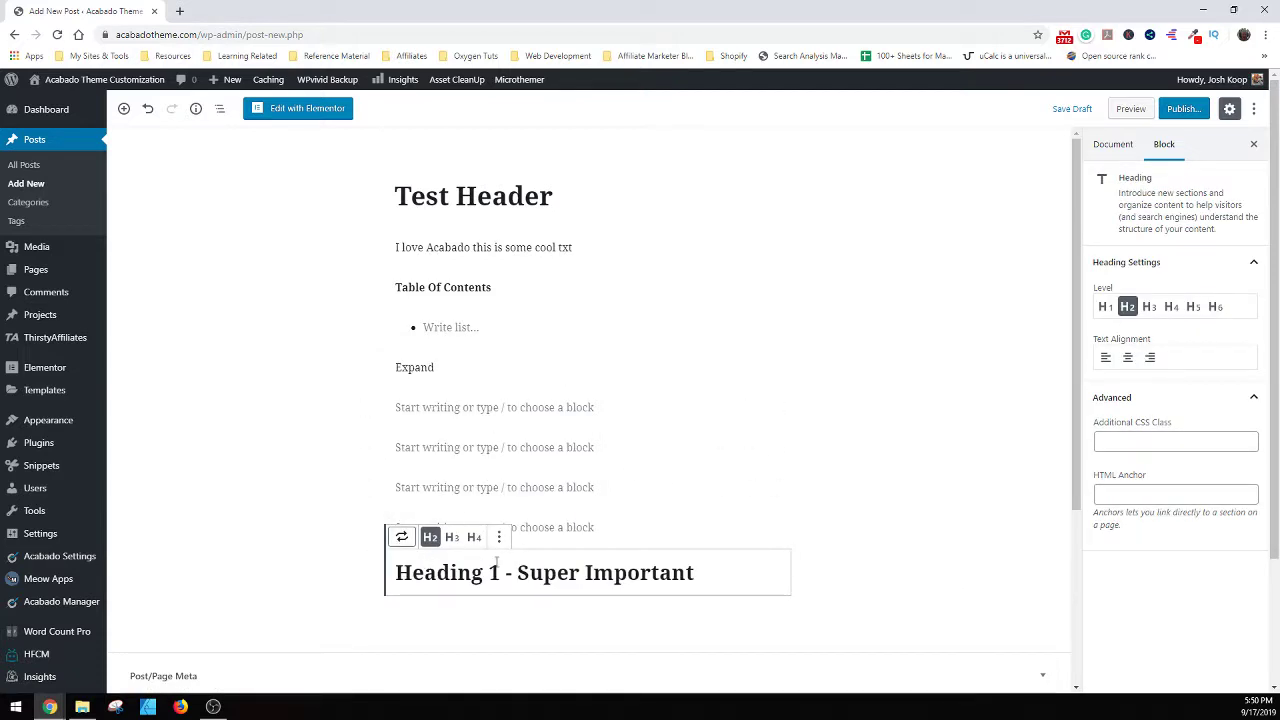
- Try heading levels H3 and H4 on the "Super Important" heading and set it back to H2
left_click(452, 537)
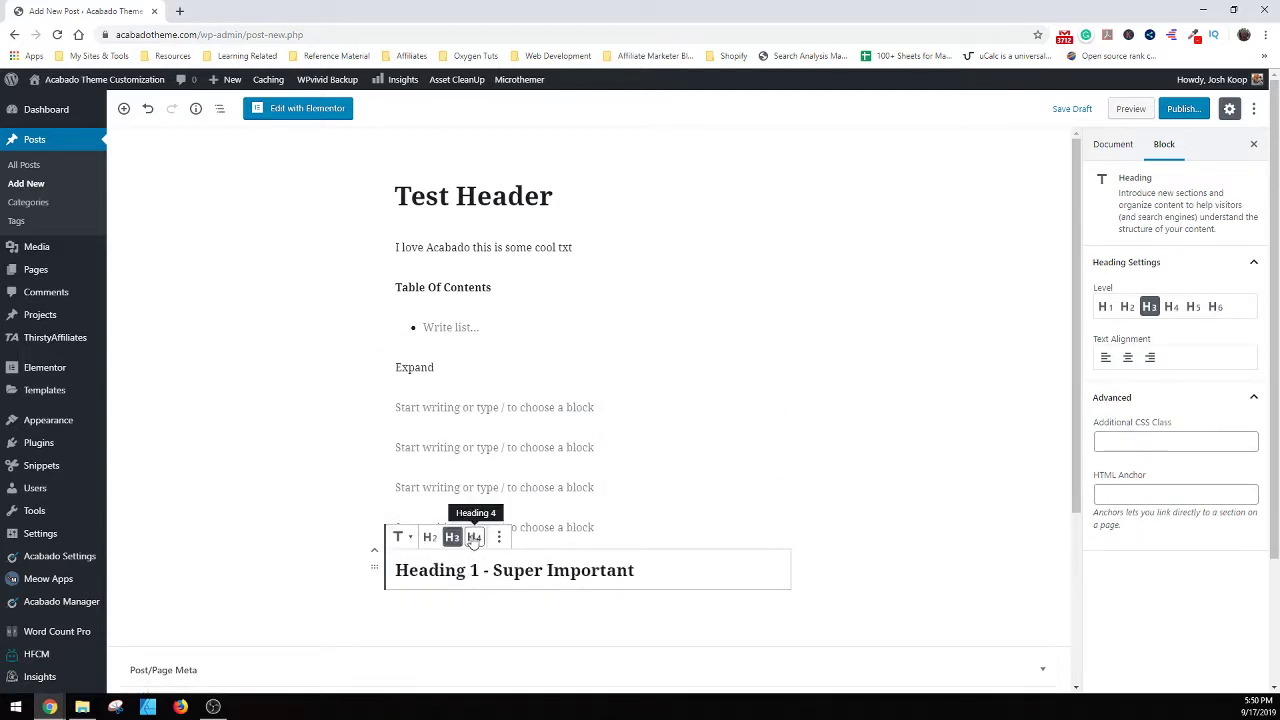
left_click(474, 537)
left_click(429, 537)
left_click(452, 537)
left_click(474, 537)
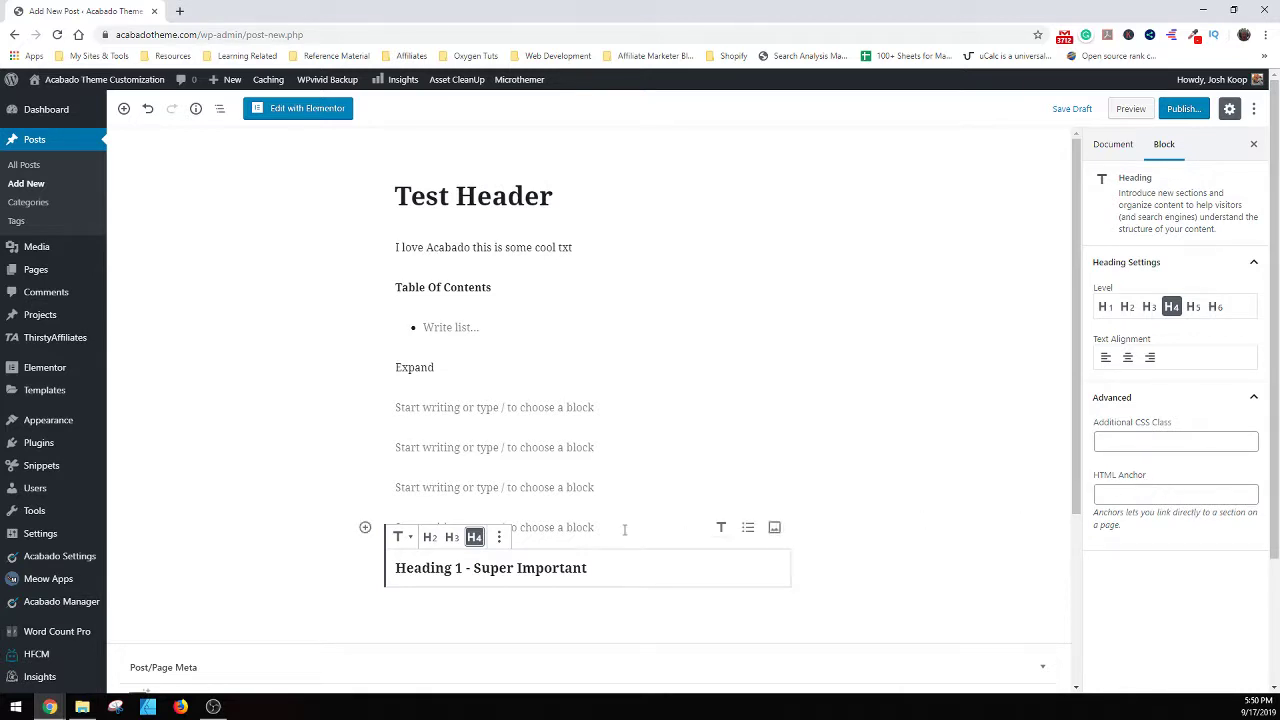
left_click(452, 538)
left_click(431, 538)
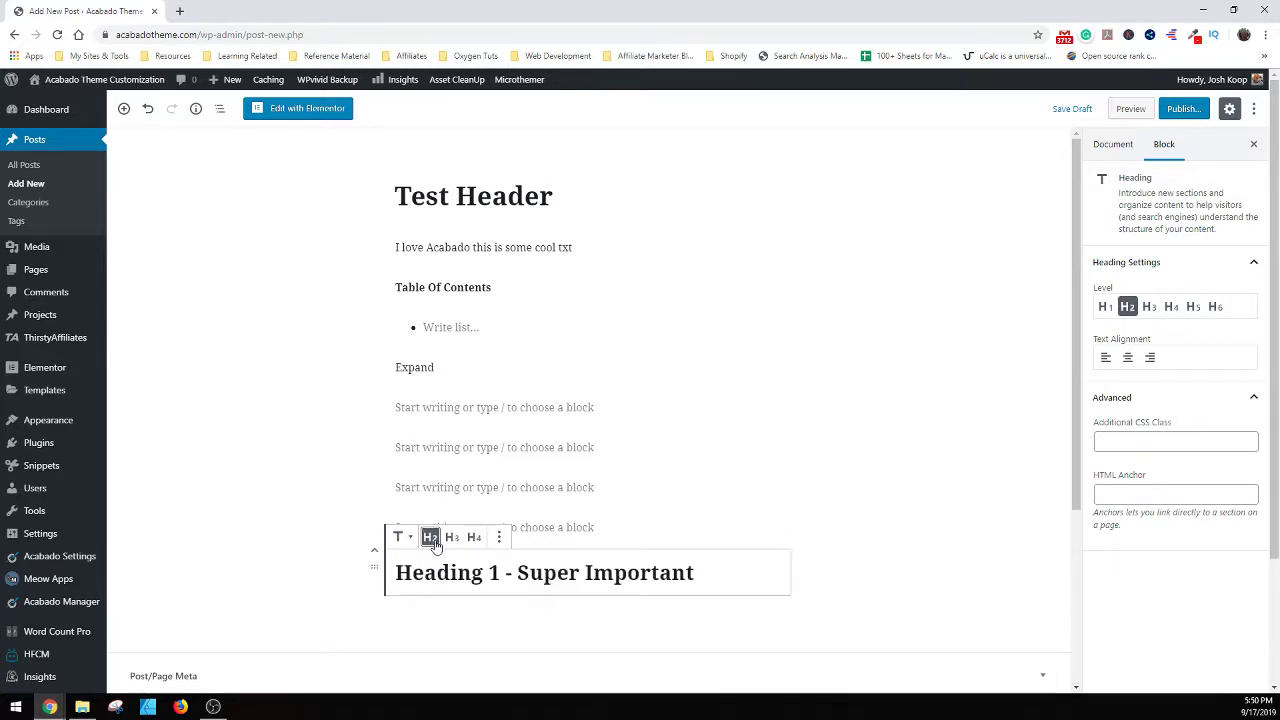
- Change the heading text to "Heading 2 - Super Important"
left_click(489, 569)
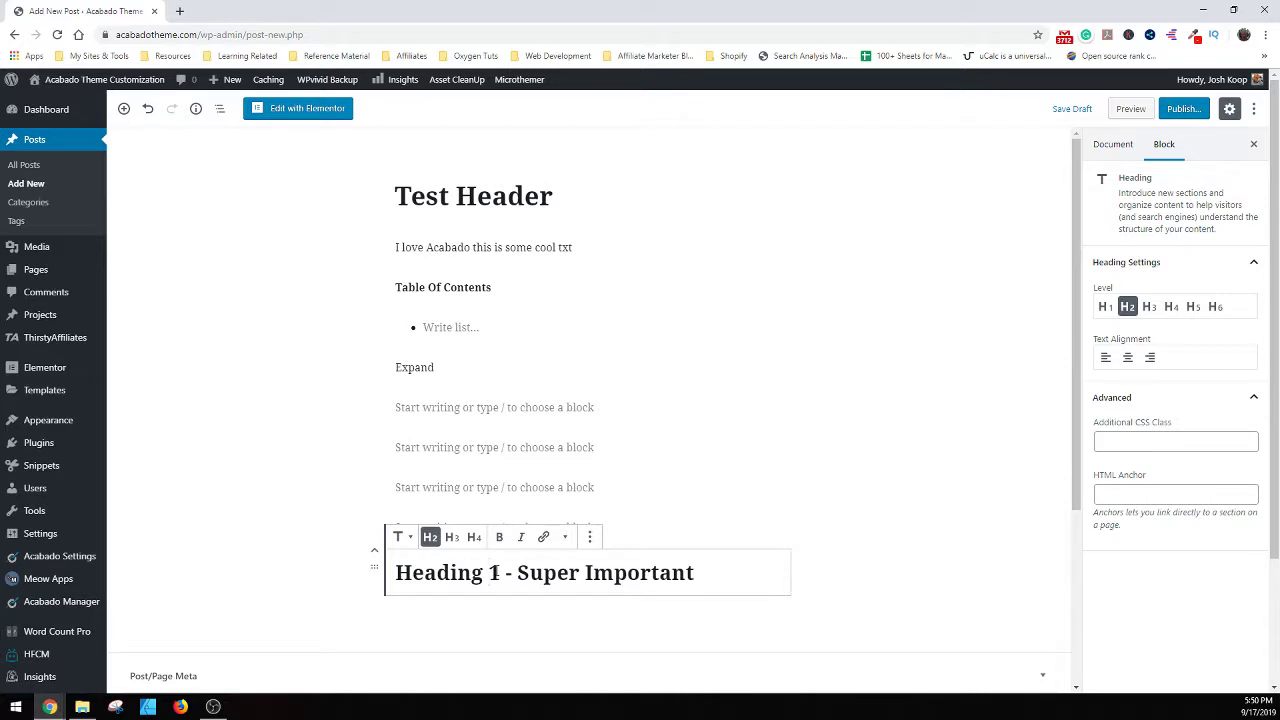
key("Delete")
type("2")
- Set the heading's HTML anchor to "heading2-super-important" and copy the anchor text
left_click(1170, 493)
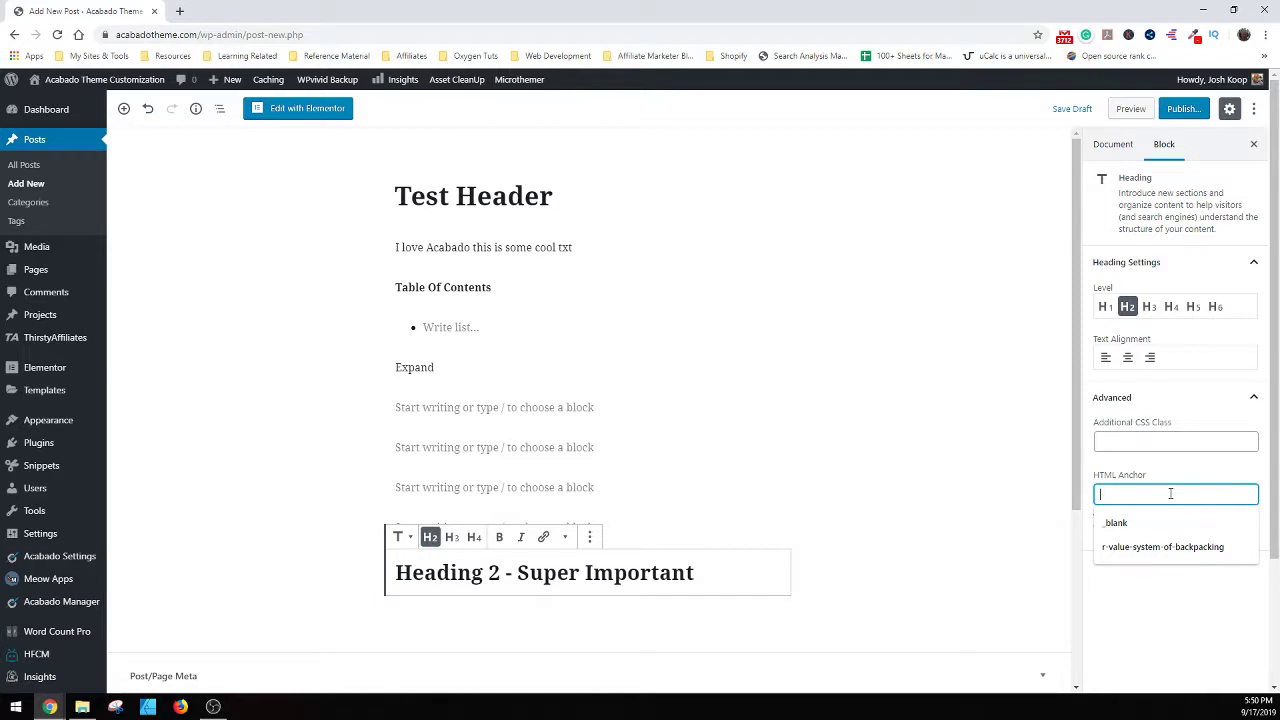
type("heading2")
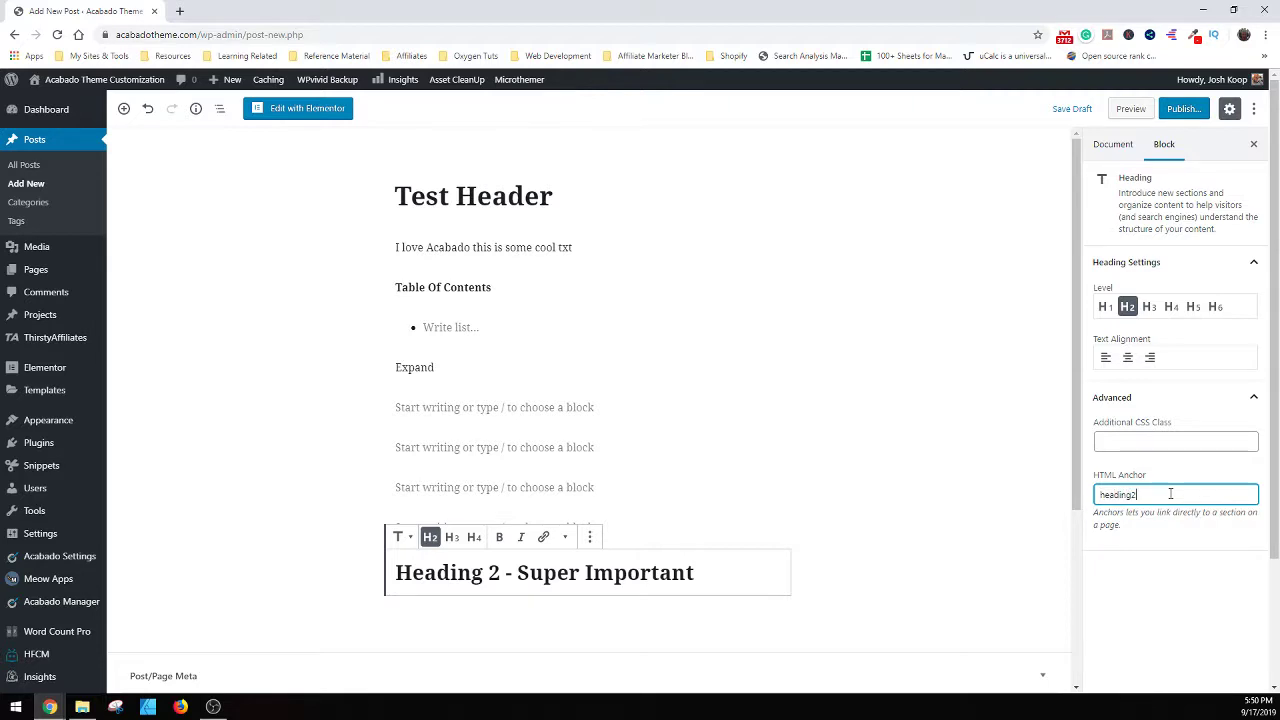
type(" super-important")
left_click_drag(1214, 497, 1087, 503)
right_click(1102, 494)
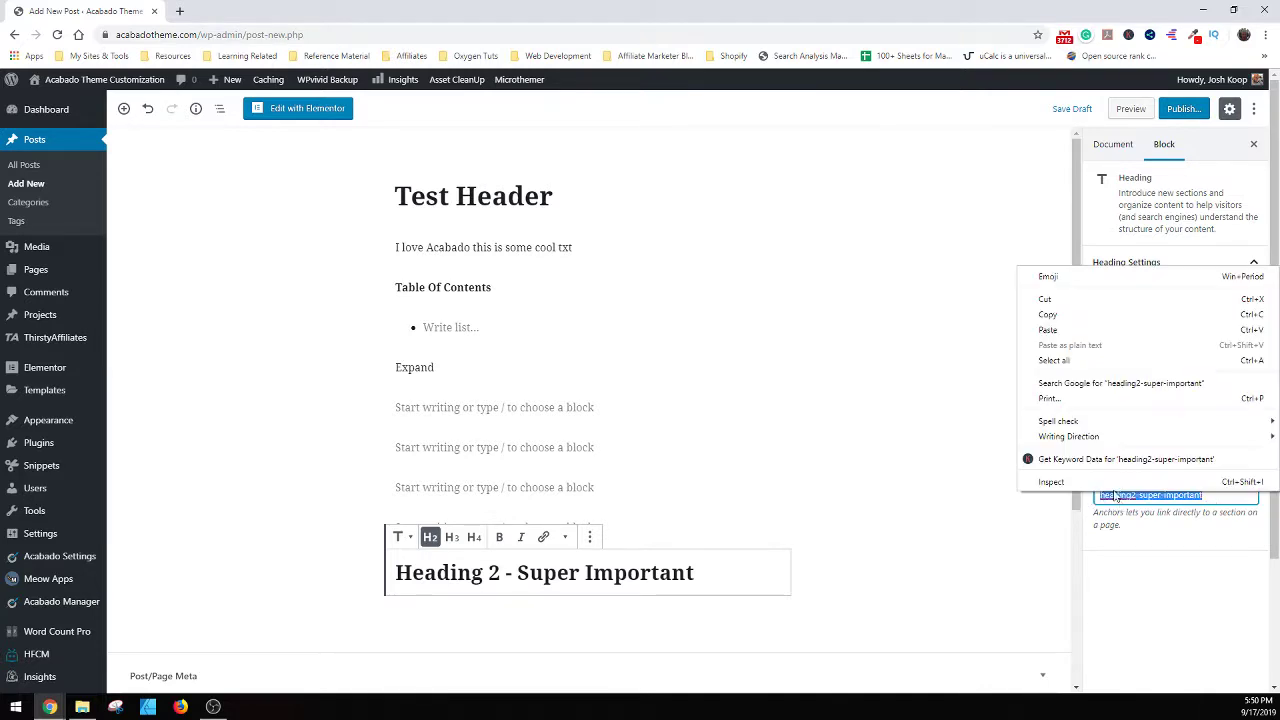
left_click(1070, 318)
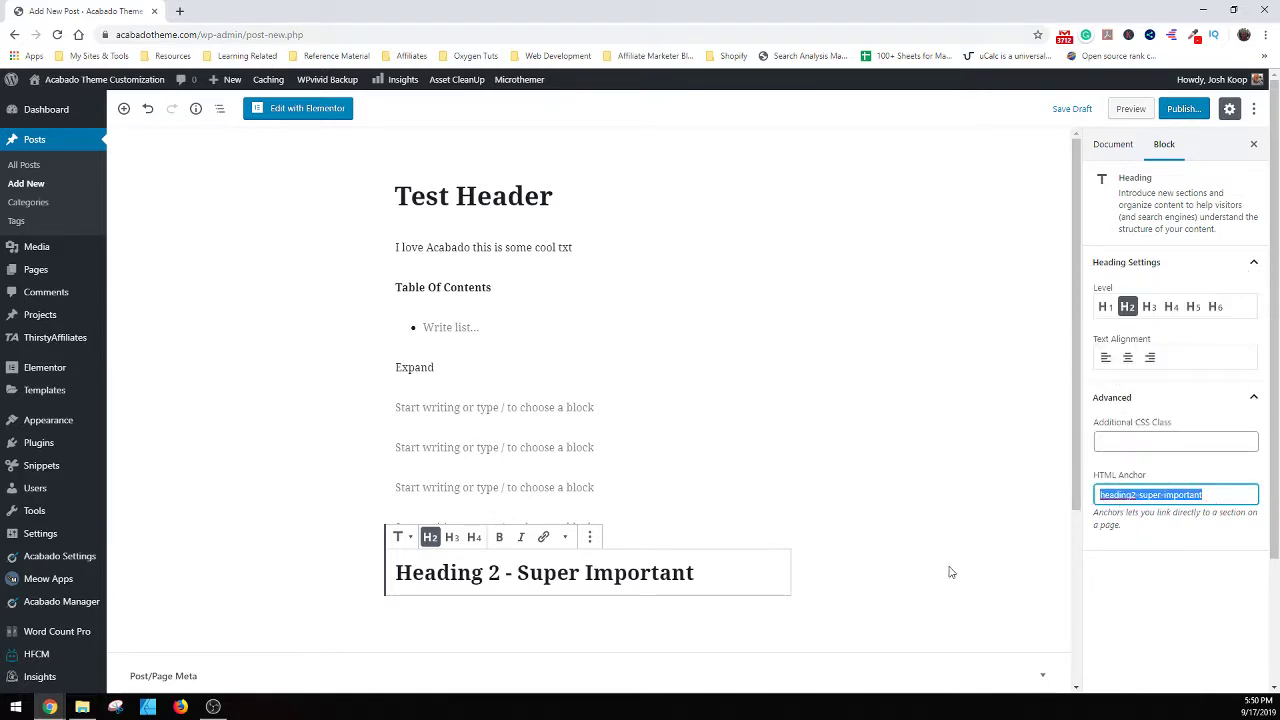
- Write "Heading 2 - This is Quite Intense" as the table of contents list item and start adding a link to that text
left_click(503, 362)
left_click(459, 322)
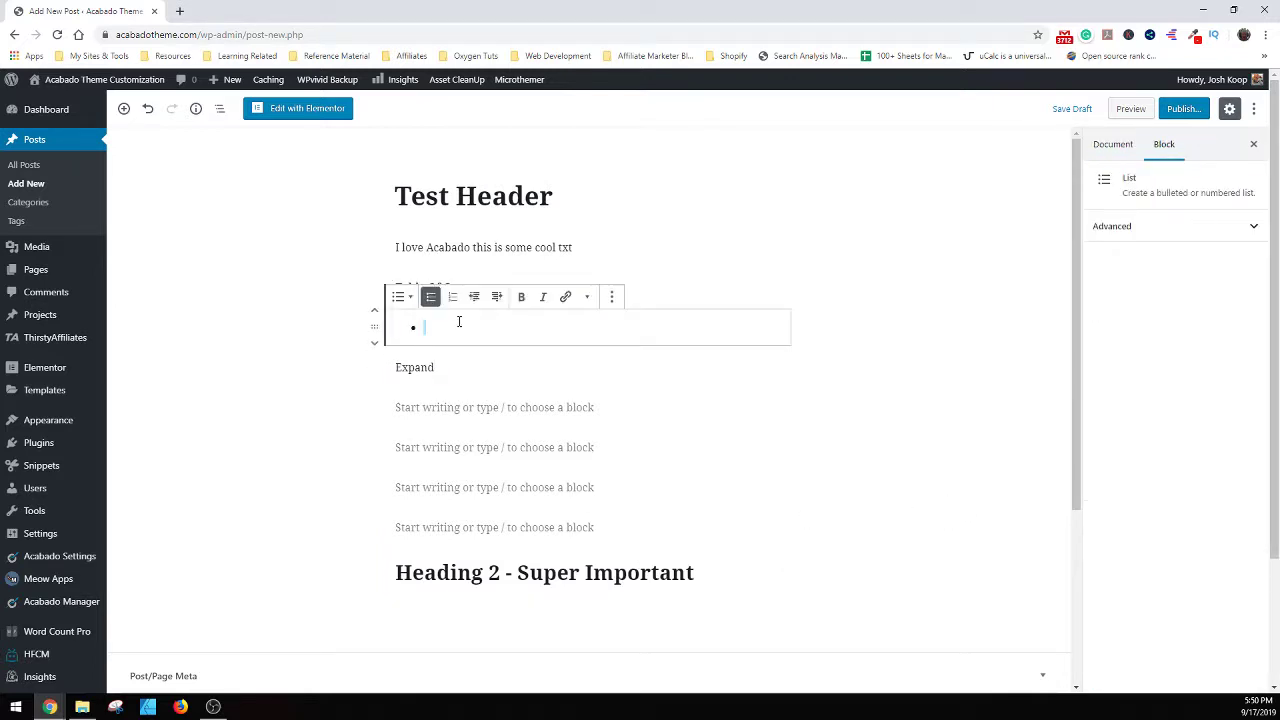
type("Heading 2 - This is ")
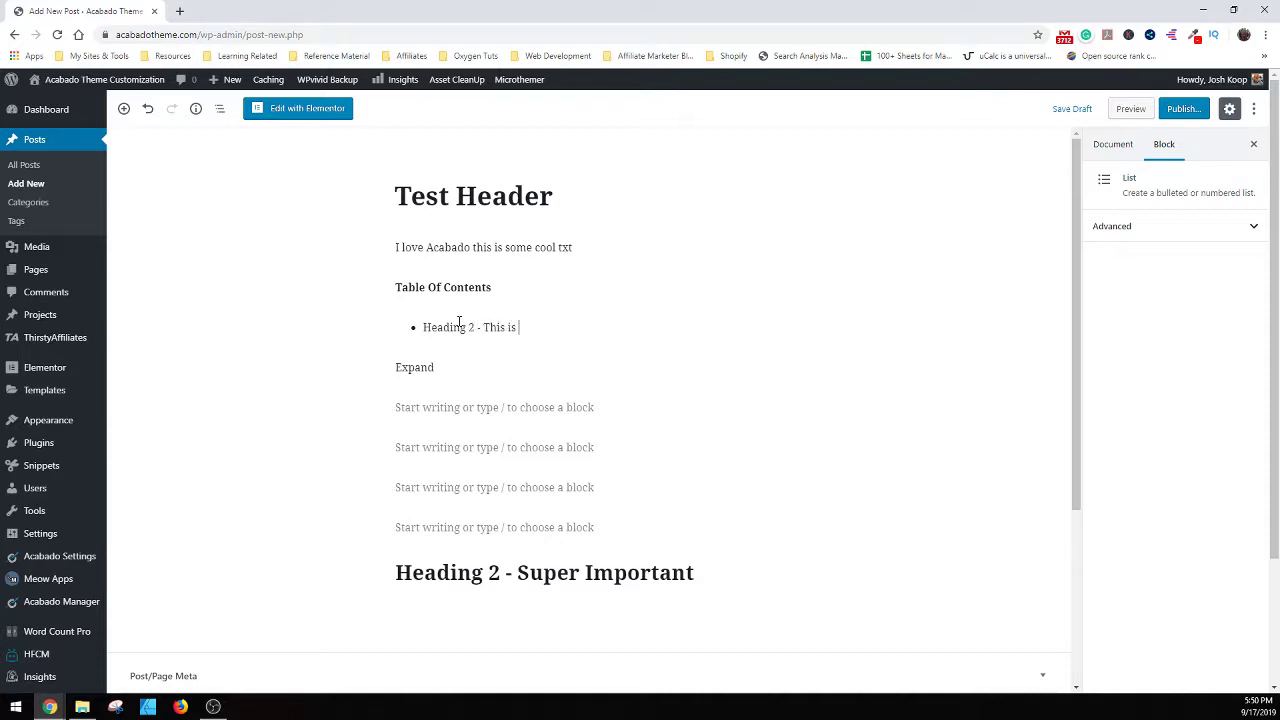
type("Quite Intense")
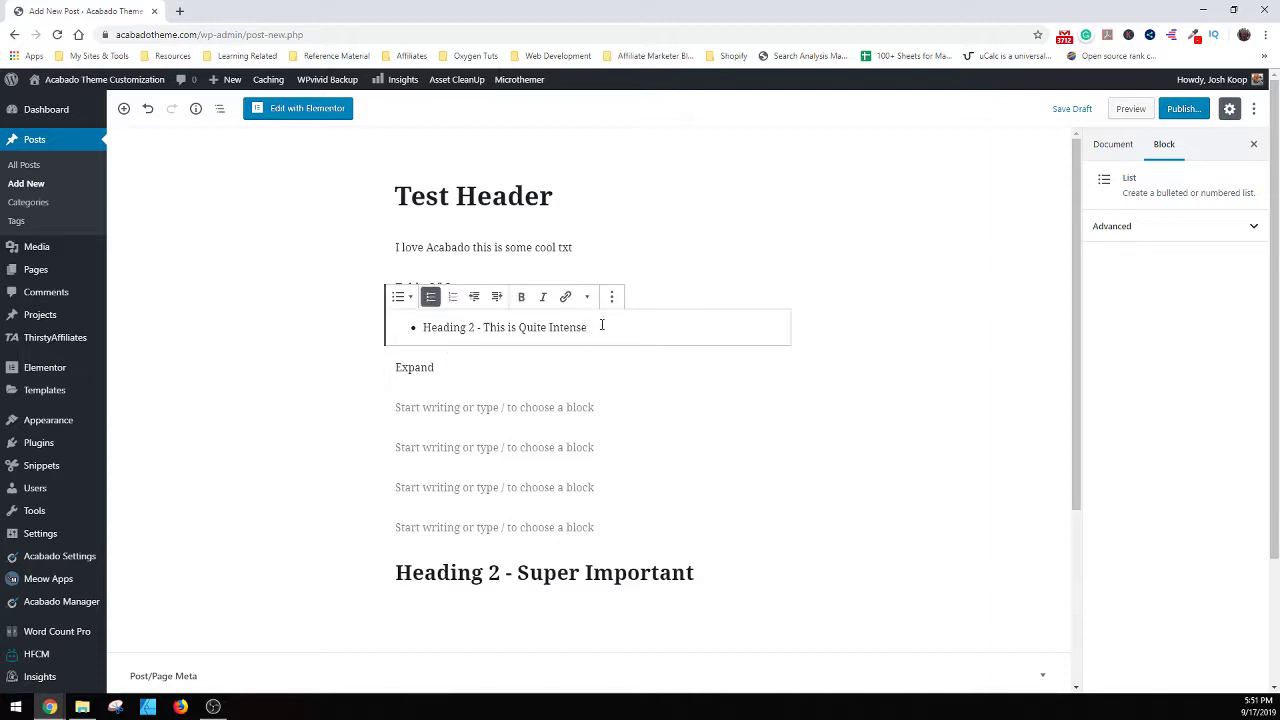
left_click_drag(600, 326, 423, 327)
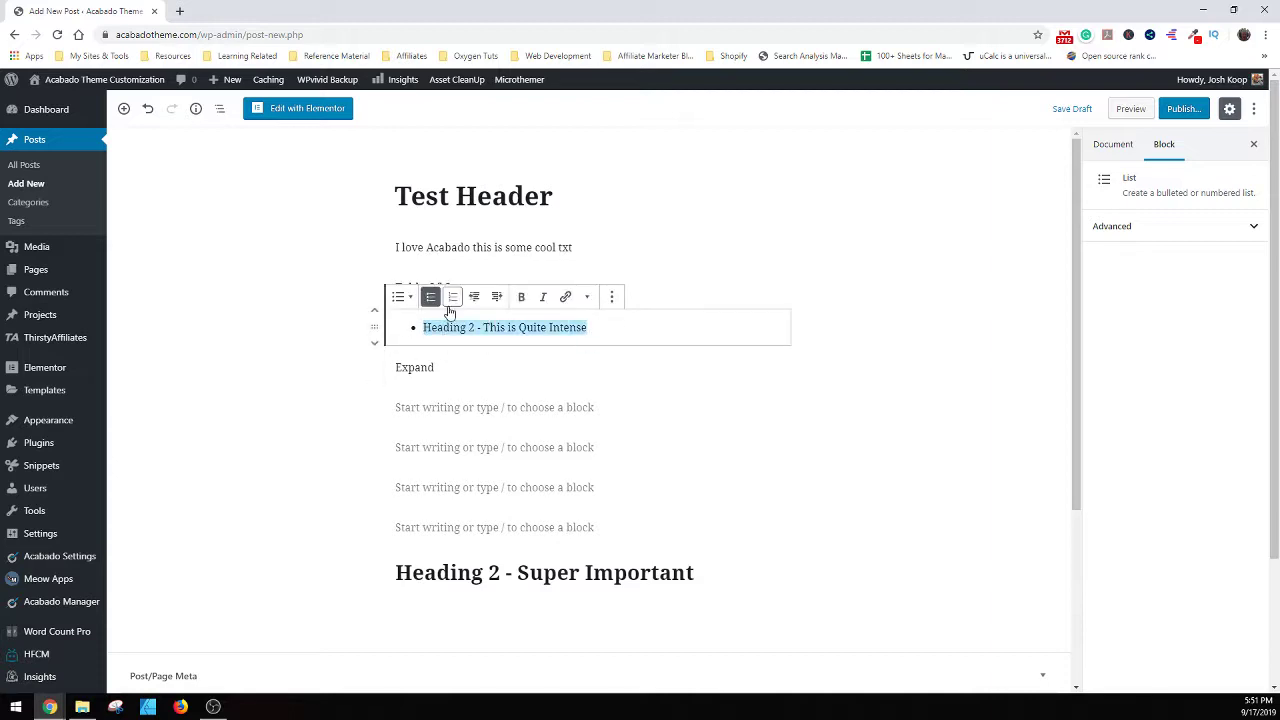
left_click(565, 296)
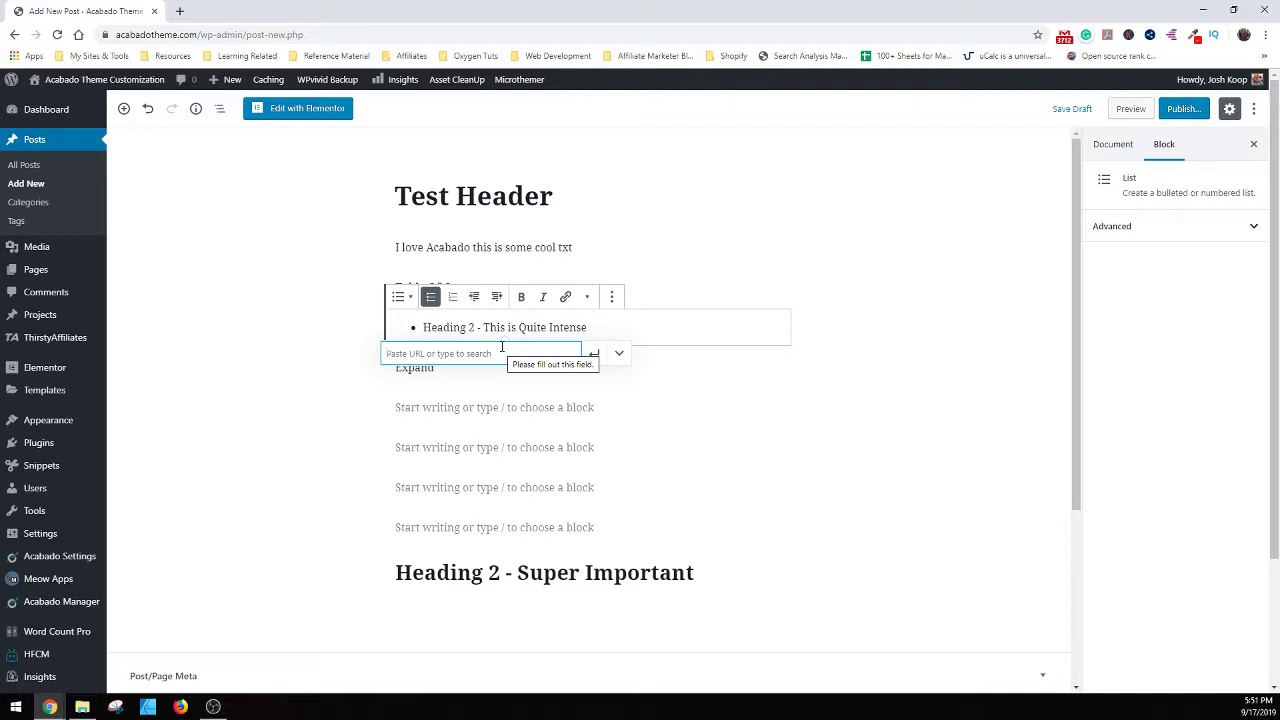
type("hea")
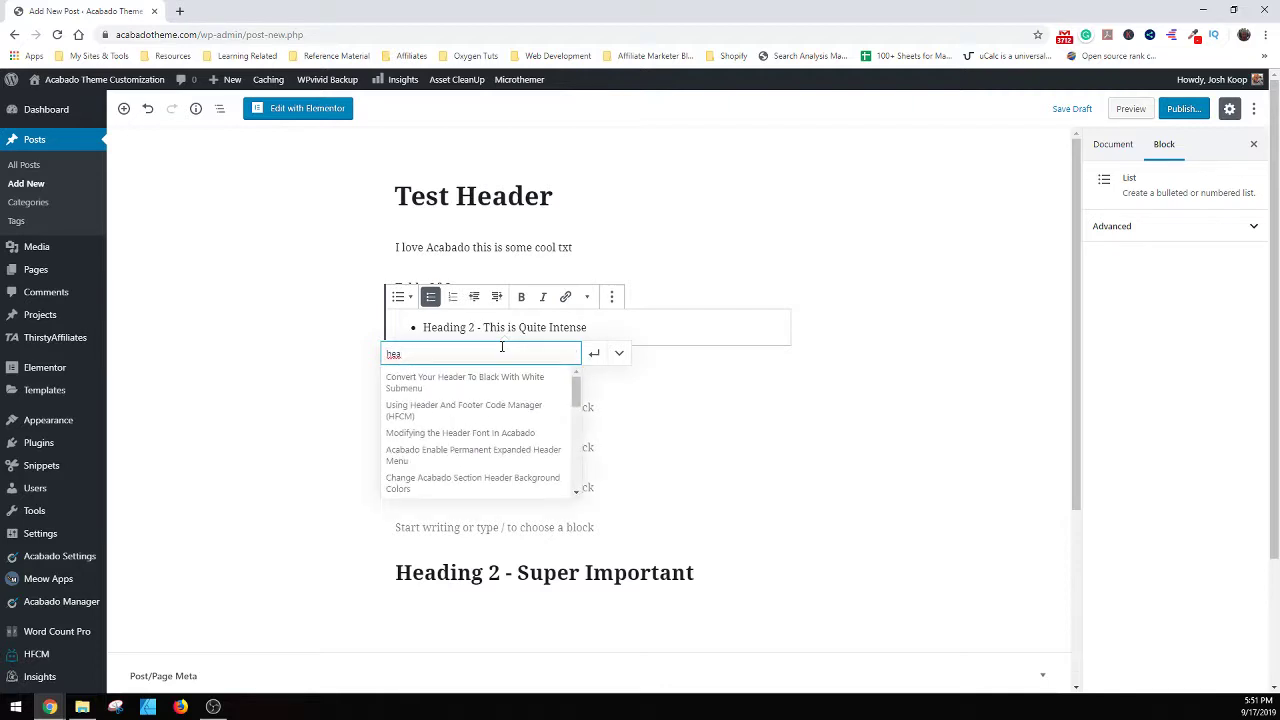
key("BackSpace")
key("BackSpace")
key("BackSpace")
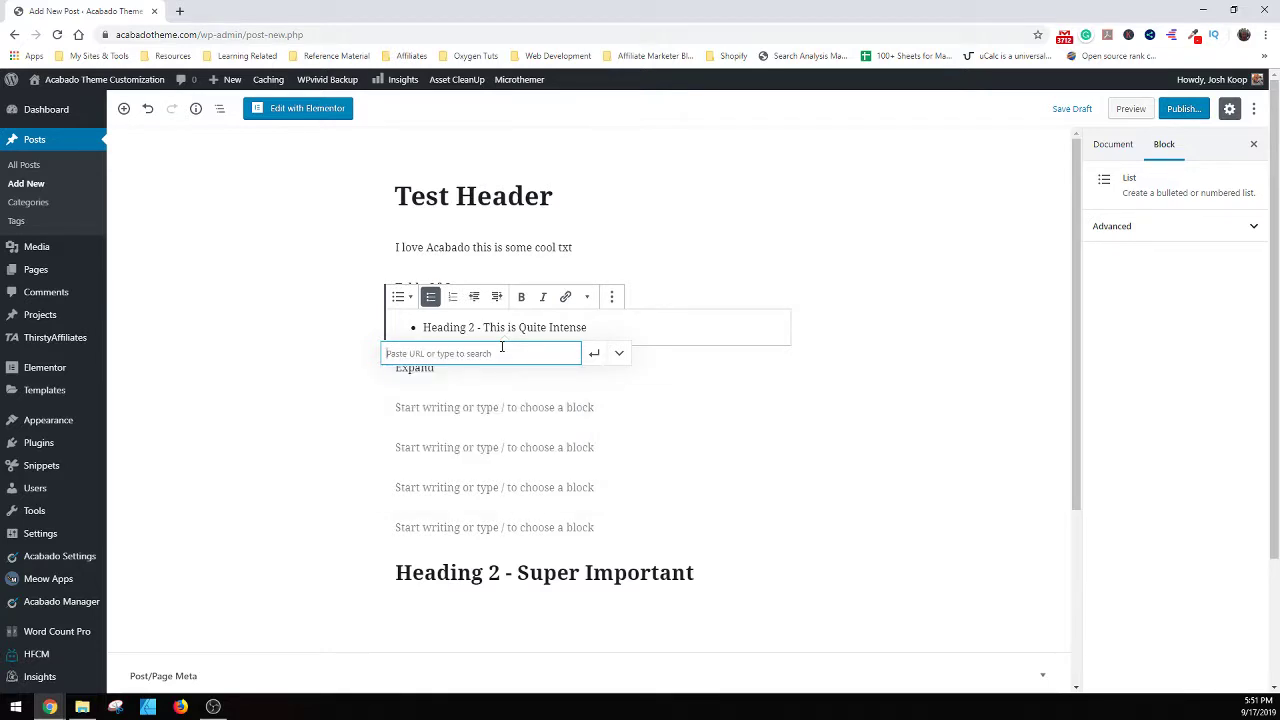
- Link the selected list item text to the anchor "#heading2-super-important", without opening it in a new tab
type("#")
key("ctrl+v")
left_click(619, 354)
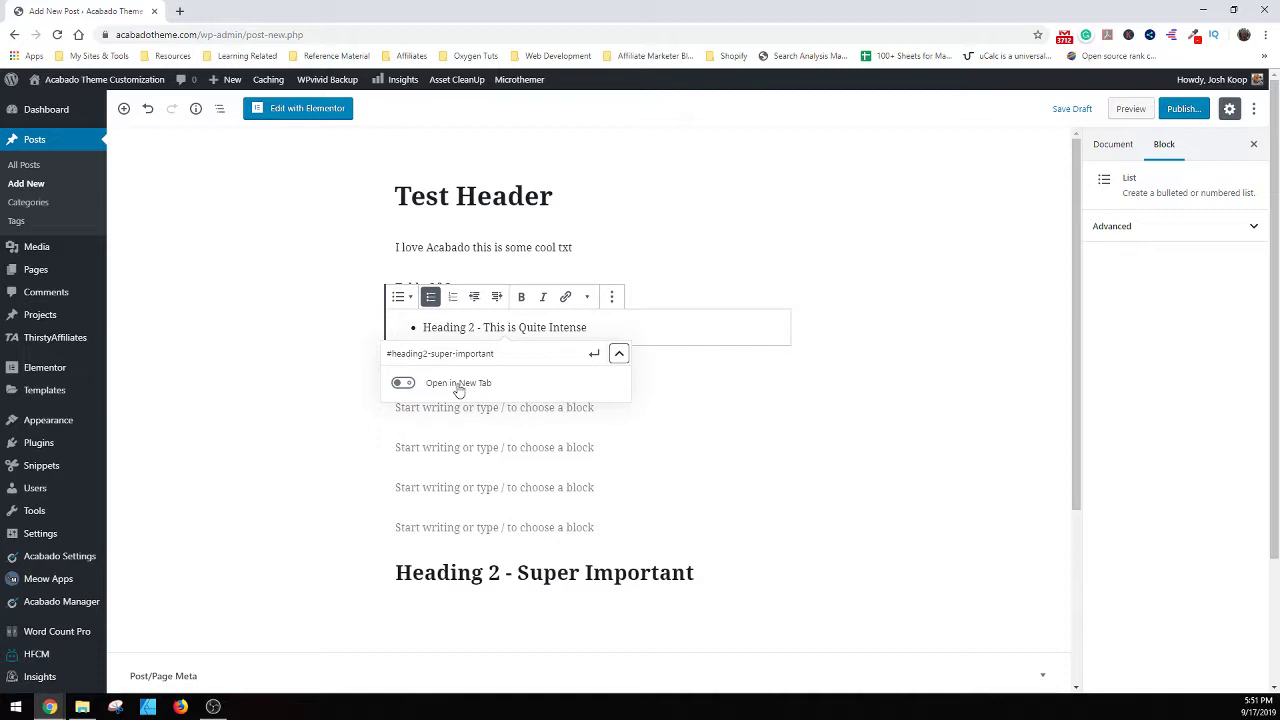
left_click(618, 356)
left_click(594, 354)
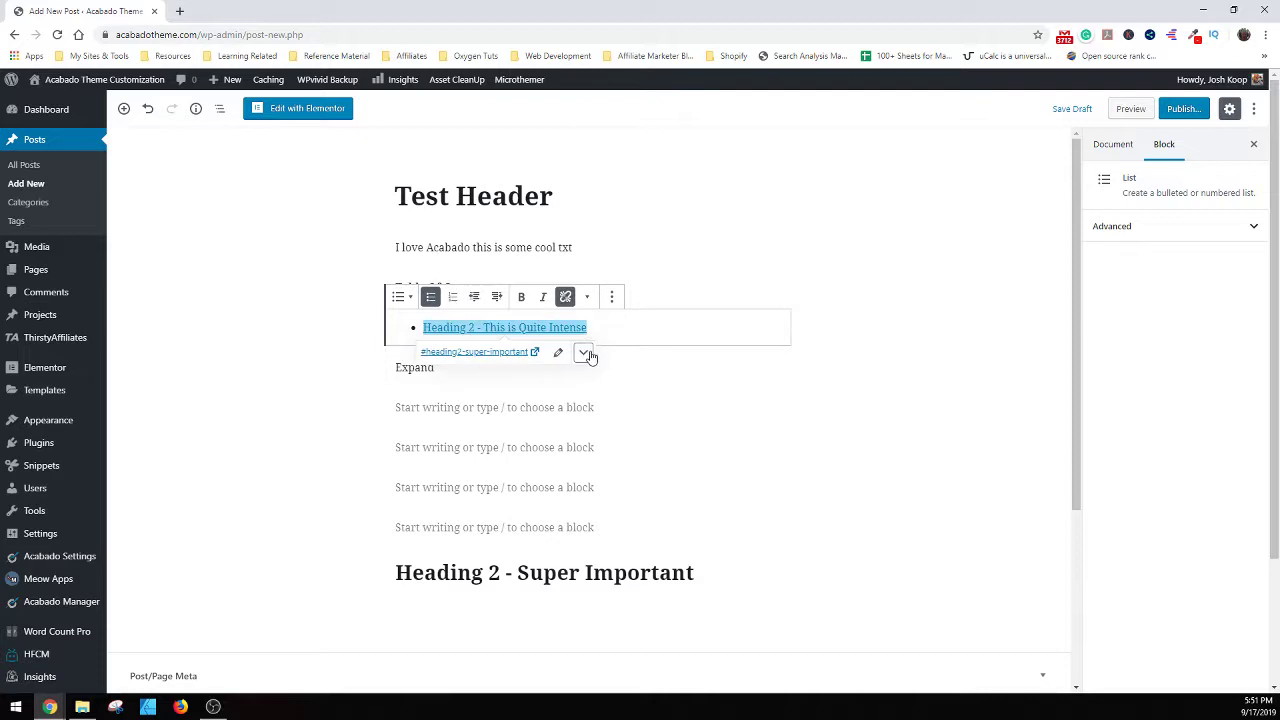
left_click(511, 356)
left_click(524, 489)
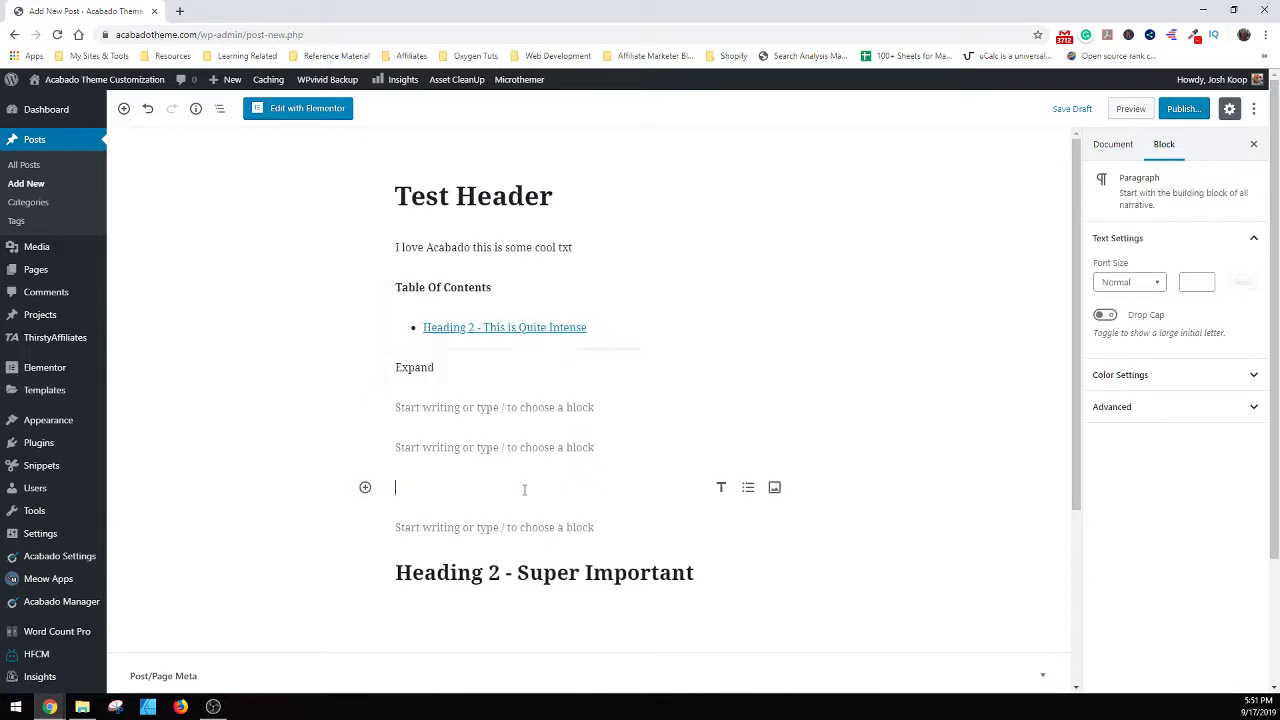
- Copy the word "Expand" and paste it repeatedly as filler paragraphs between the table of contents and the "Heading 2 - Super Important" heading
double_click(420, 368)
key("ctrl+c")
left_click(433, 404)
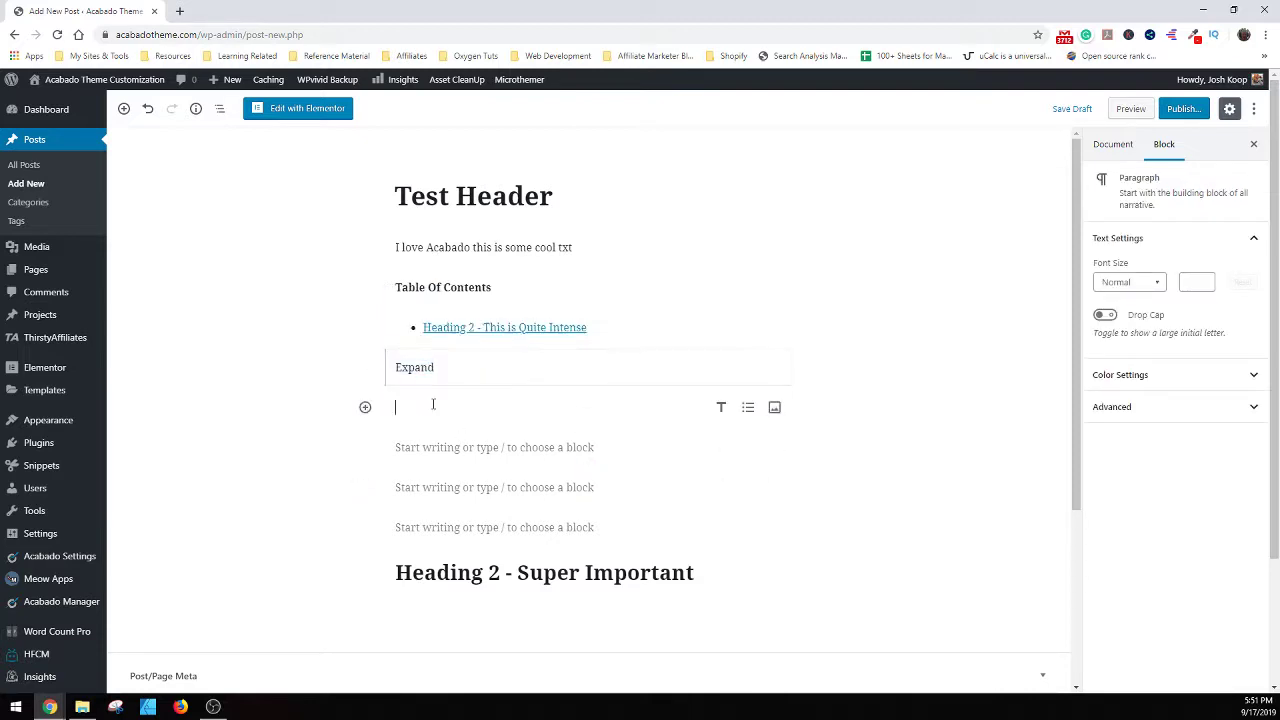
key("ctrl+v")
key("ctrl+v")
key("ctrl+v")
key("ctrl+v")
key("ctrl+v")
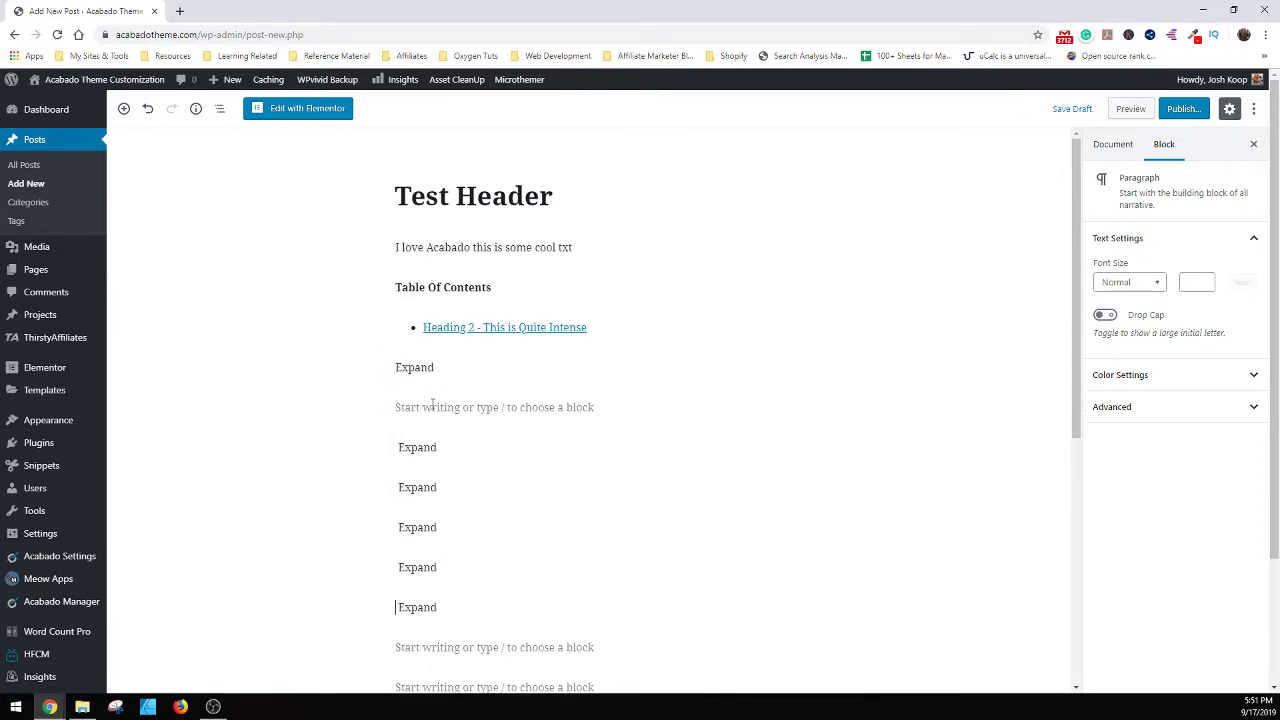
key("ctrl+v")
key("Return")
key("Return")
key("ctrl+v")
key("Return")
key("ctrl+v")
key("Return")
key("ctrl+v")
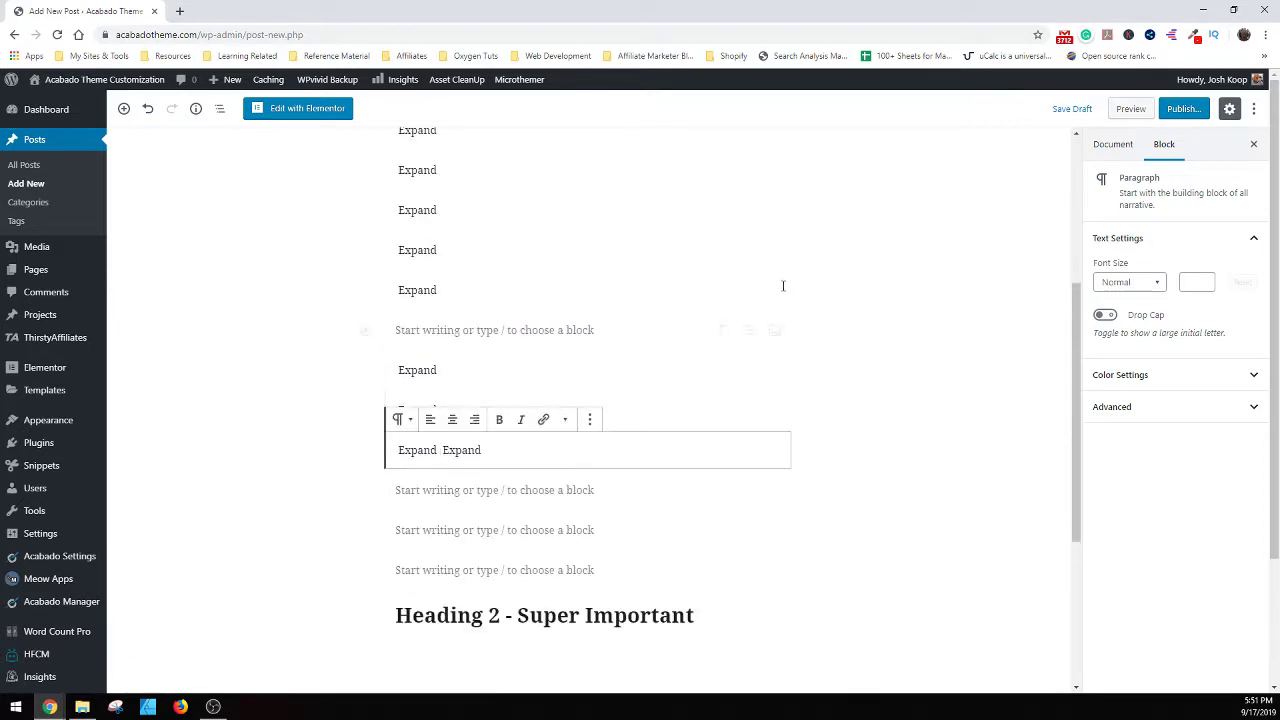
- Save the post as a draft and open its preview to look over the page
left_click(1070, 109)
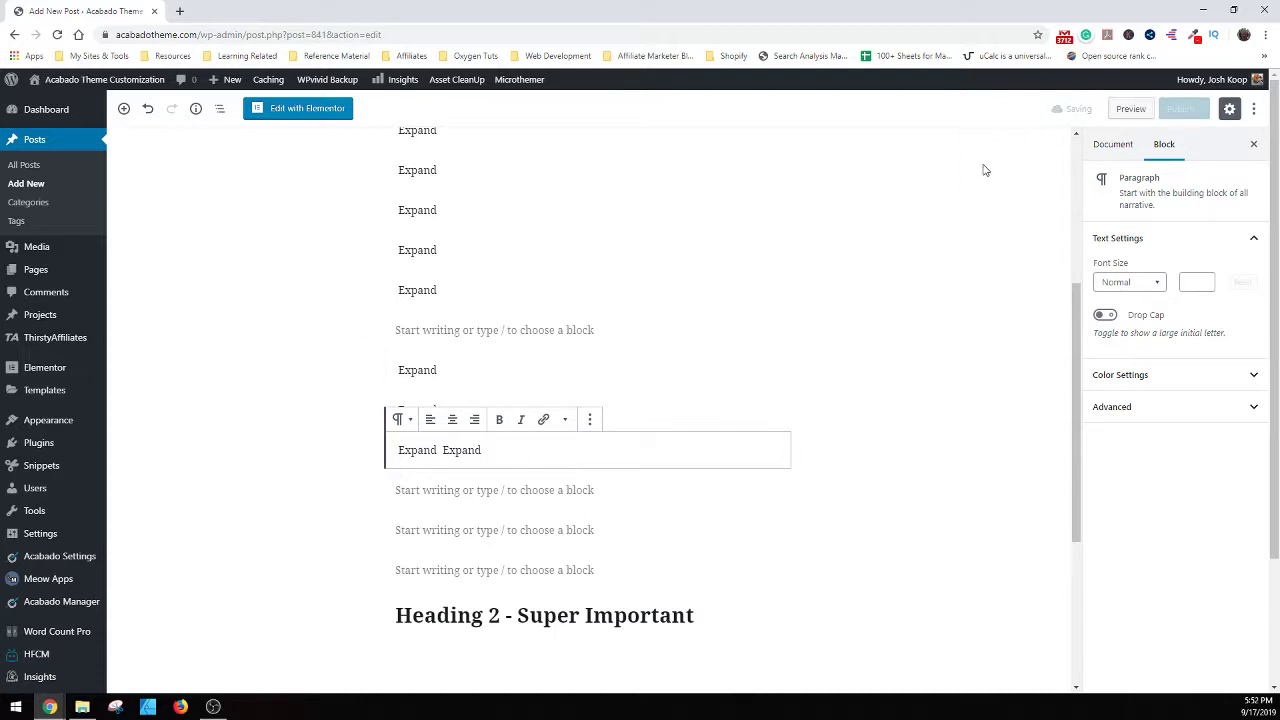
left_click(1131, 109)
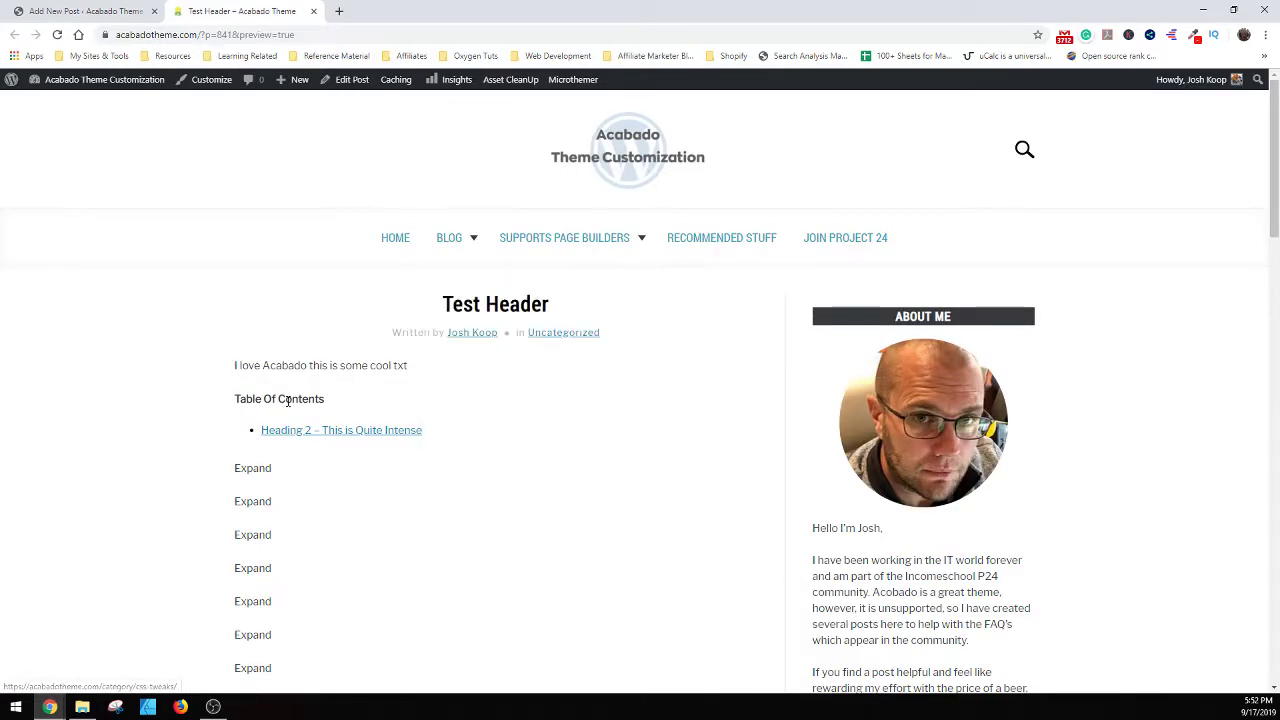
scroll(323, 605, "down", 5)
scroll(323, 497, "up", 5)
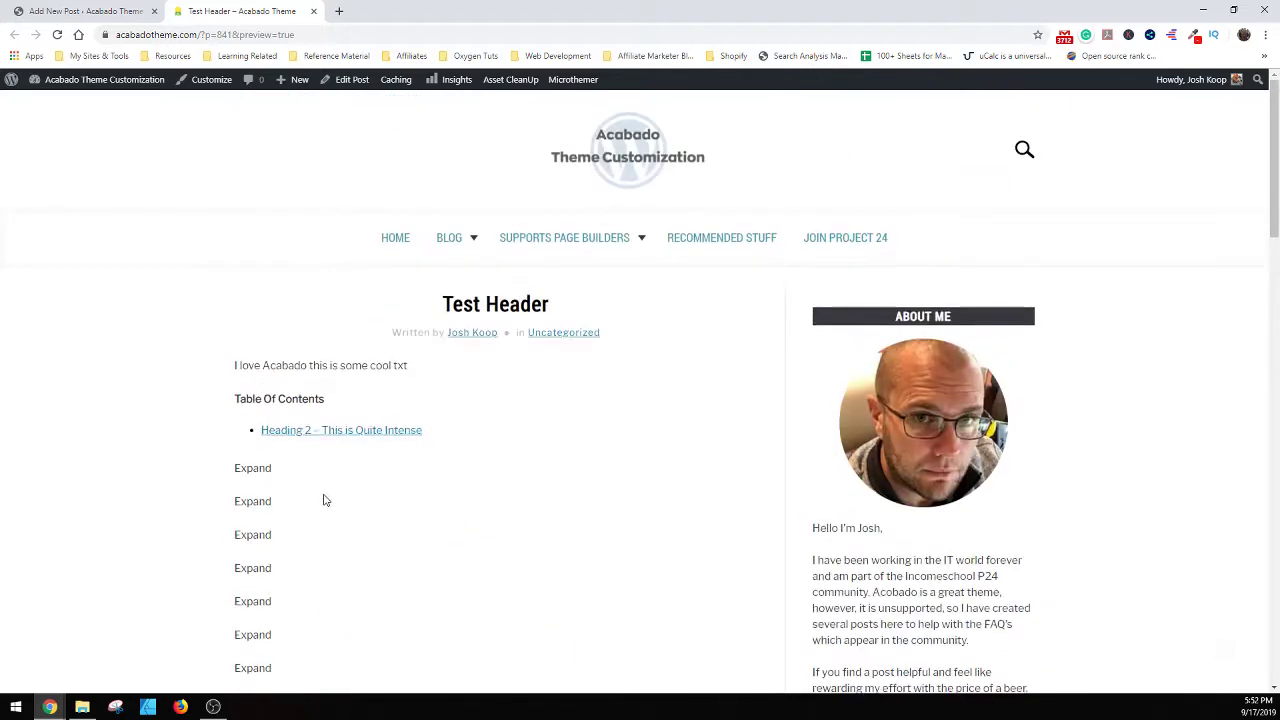
scroll(349, 480, "down", 2)
scroll(357, 429, "up", 2)
- Test the "Heading 2 - This is Quite Intense" link in the preview and check where it lands
left_click(335, 431)
scroll(314, 134, "up", 1)
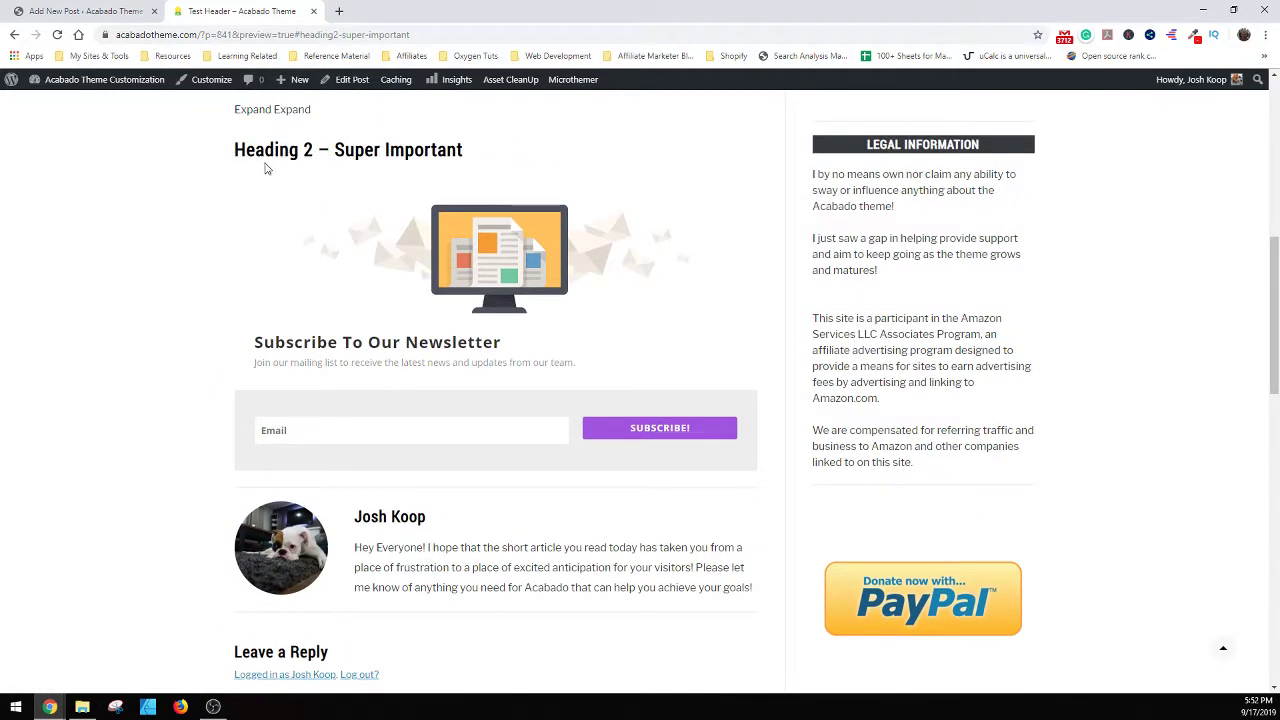
scroll(309, 265, "up", 2)
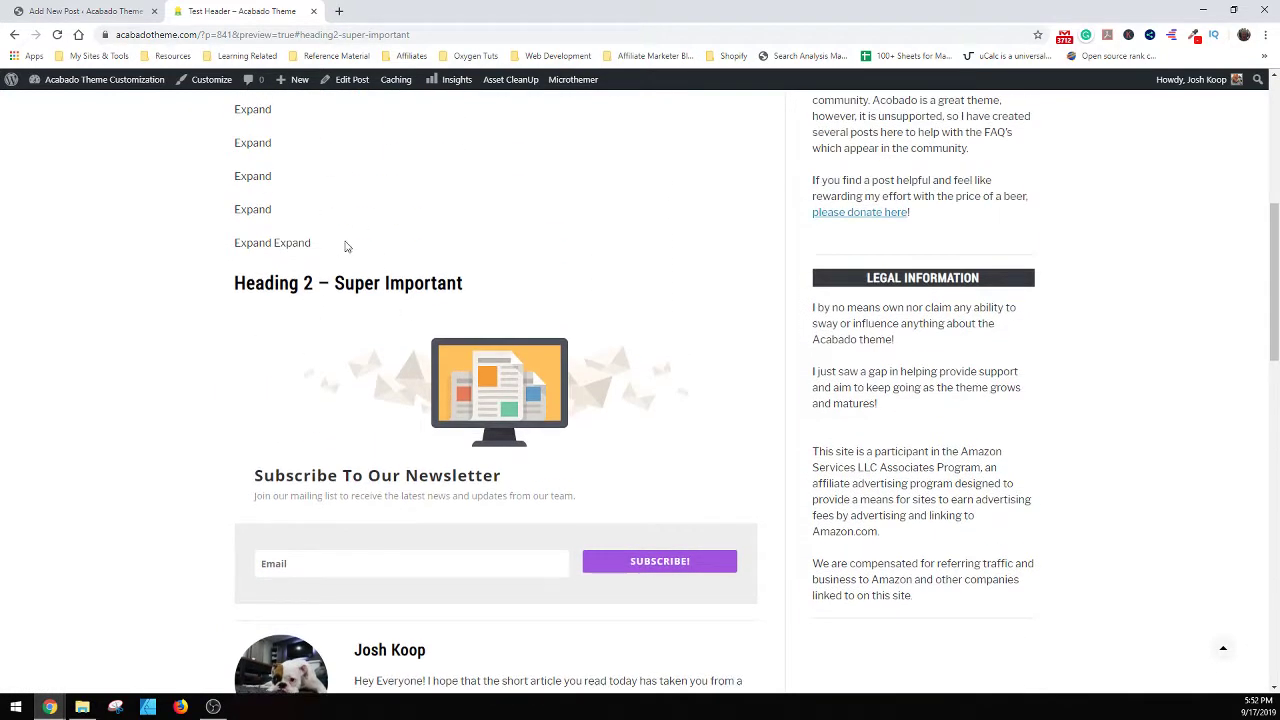
scroll(432, 309, "up", 5)
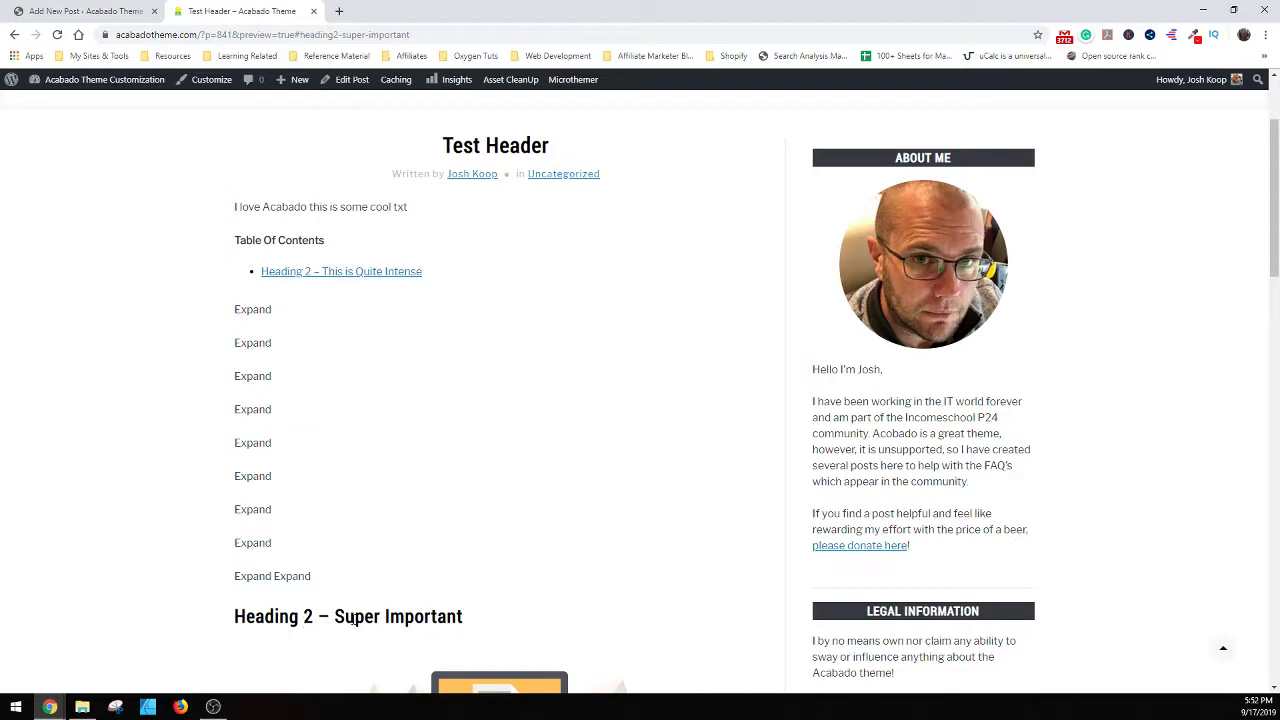
scroll(340, 612, "down", 1)
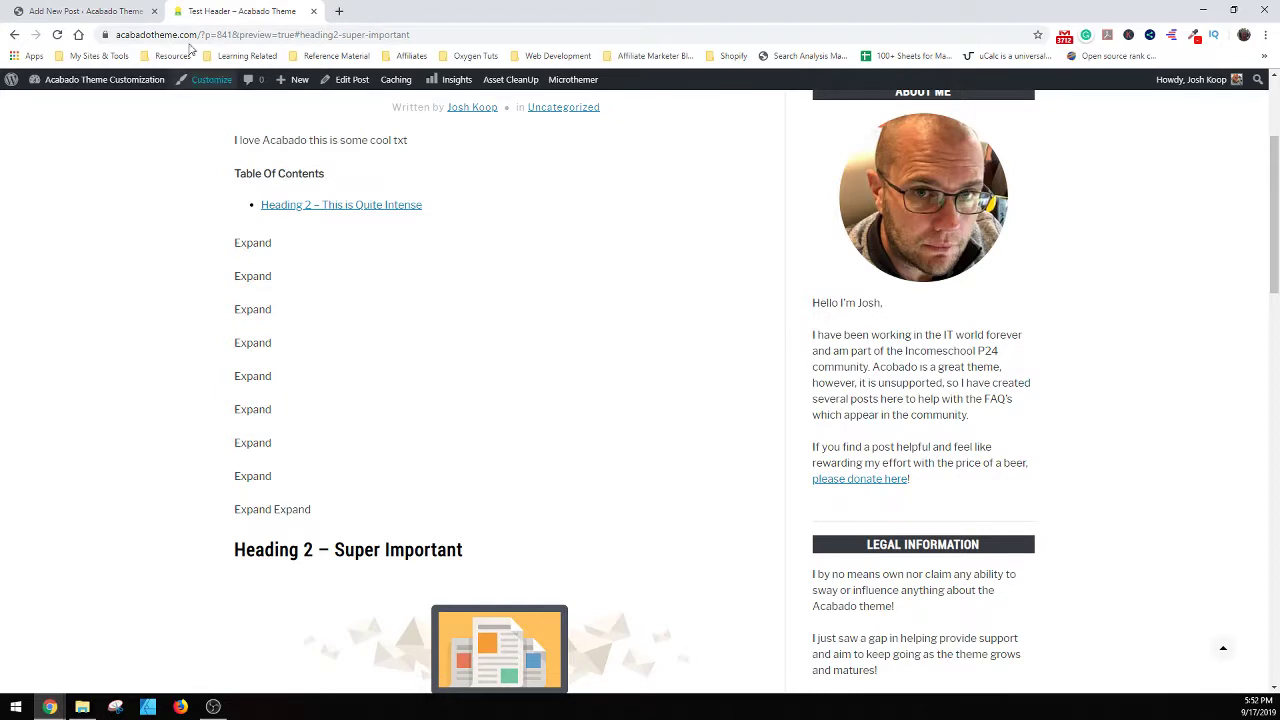
- Return to the post editor and transform the "Table Of Contents" paragraph into a heading
left_click(119, 10)
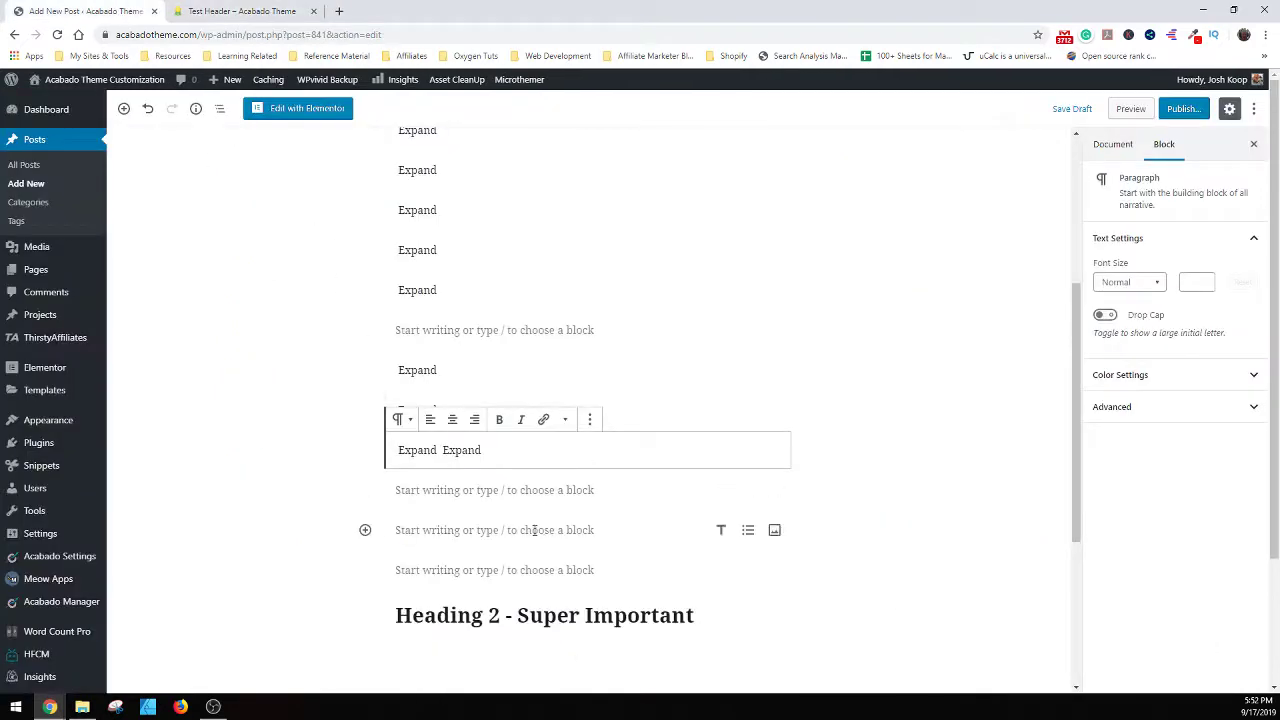
scroll(529, 529, "up", 4)
triple_click(436, 232)
left_click(401, 206)
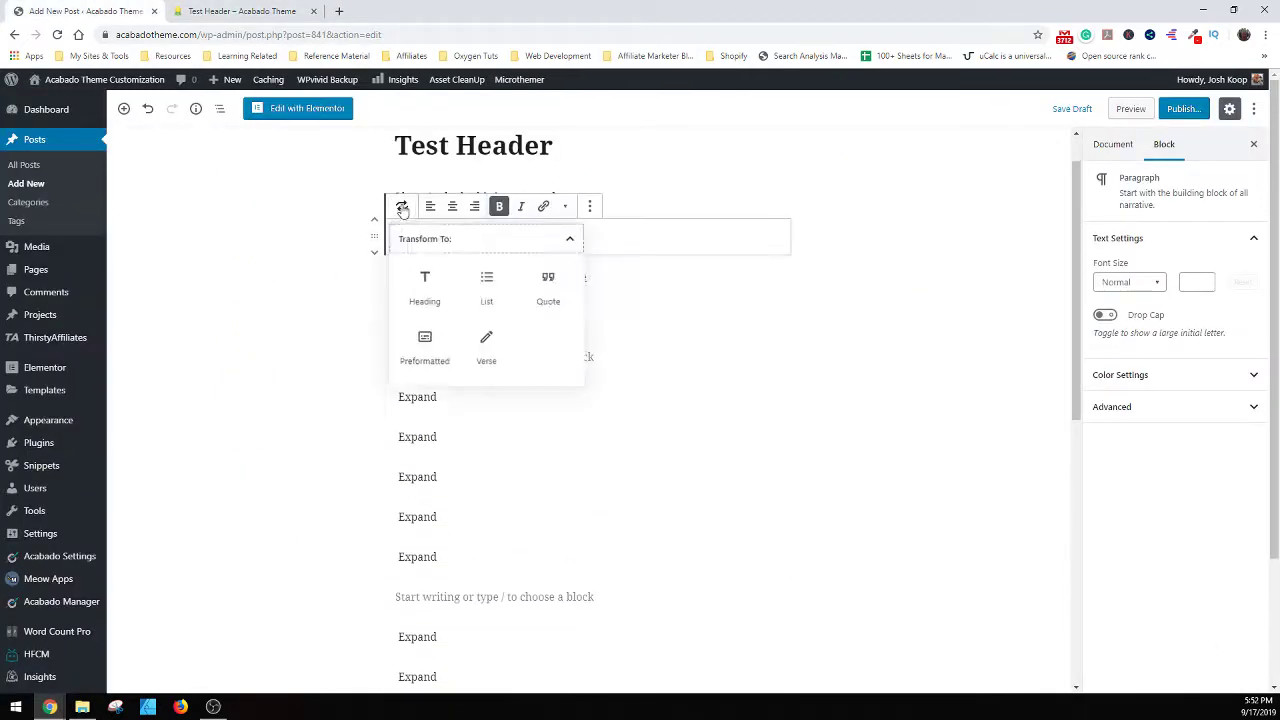
left_click(426, 282)
- Set the HTML anchor of the "Table Of Contents" heading to "Table-Of-Contents"
triple_click(515, 234)
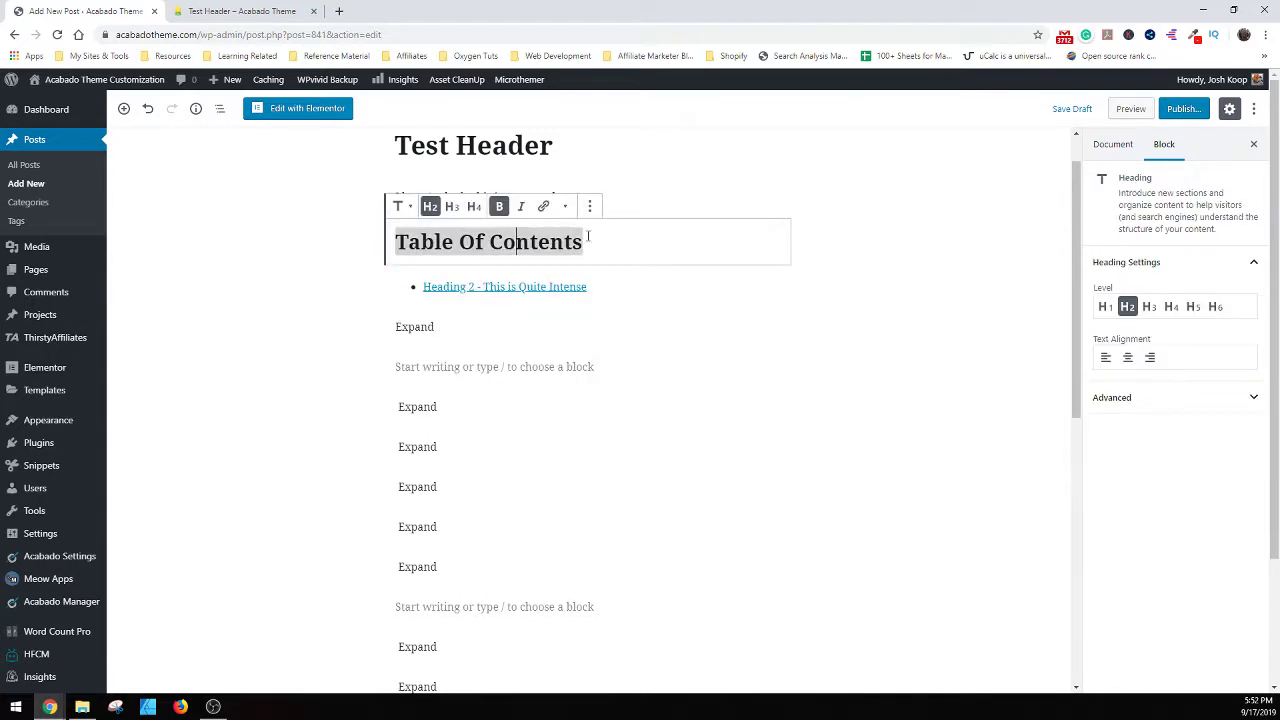
left_click_drag(451, 228, 540, 250)
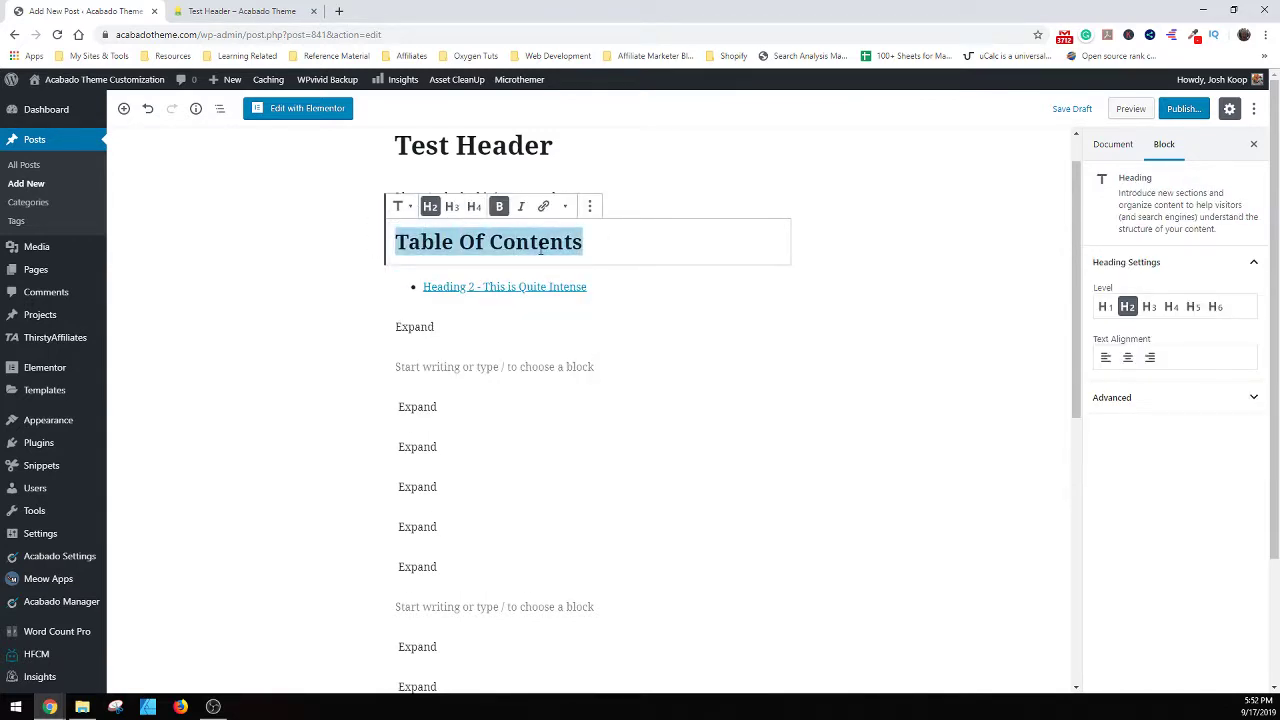
left_click(1134, 397)
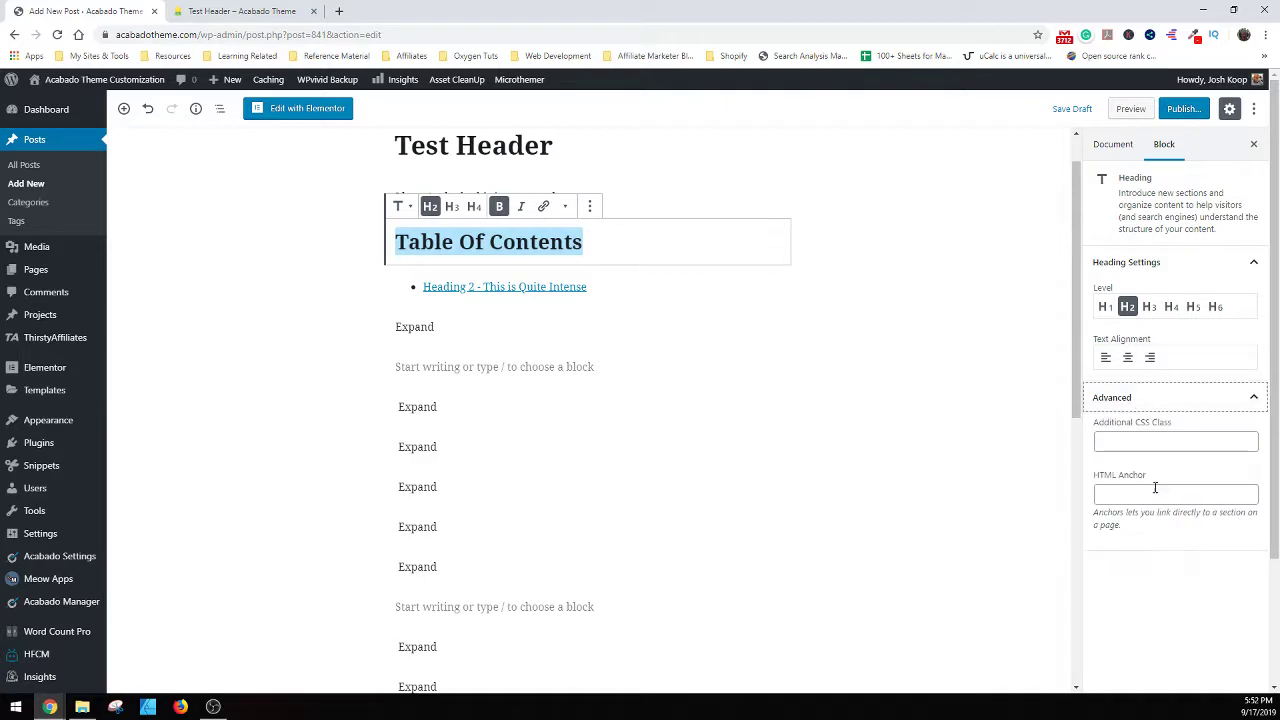
left_click(1160, 494)
type("Table-Of-Contents")
left_click(954, 471)
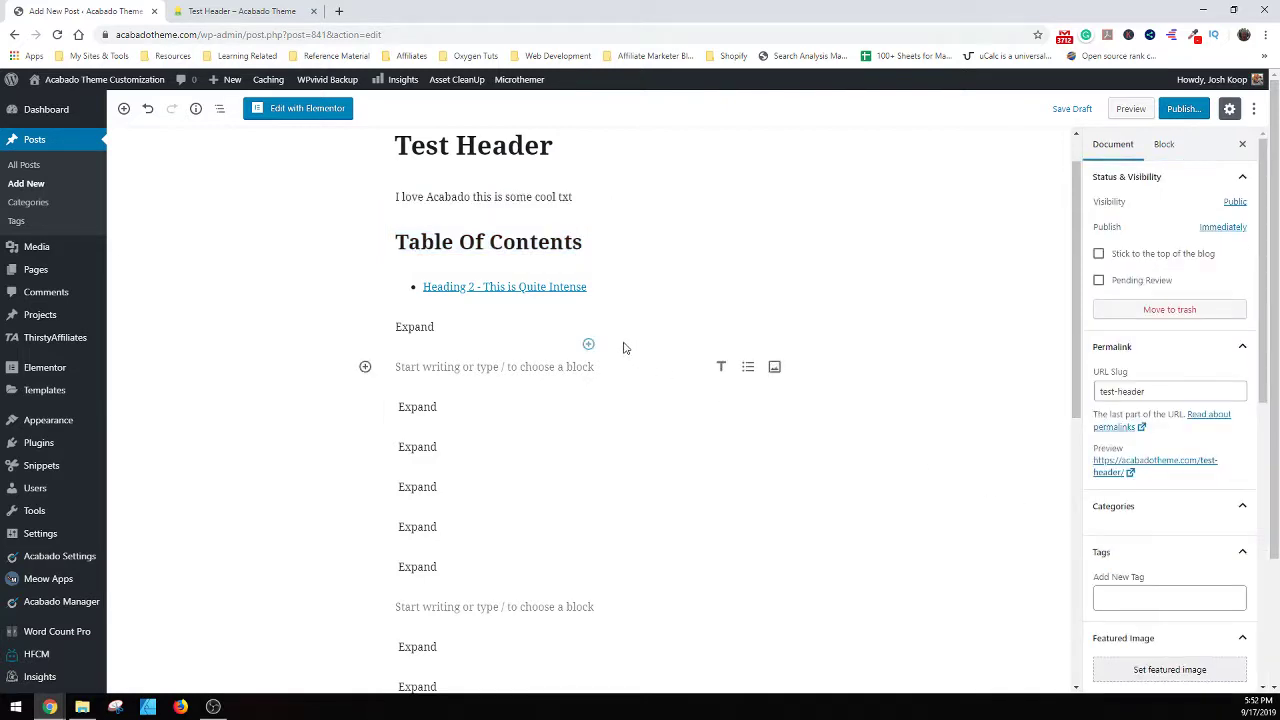
- Copy the "Expand Expand" text and paste it repeatedly as filler paragraphs below the "Heading 2 - Super Important" heading
scroll(540, 490, "down", 5)
left_click(440, 393)
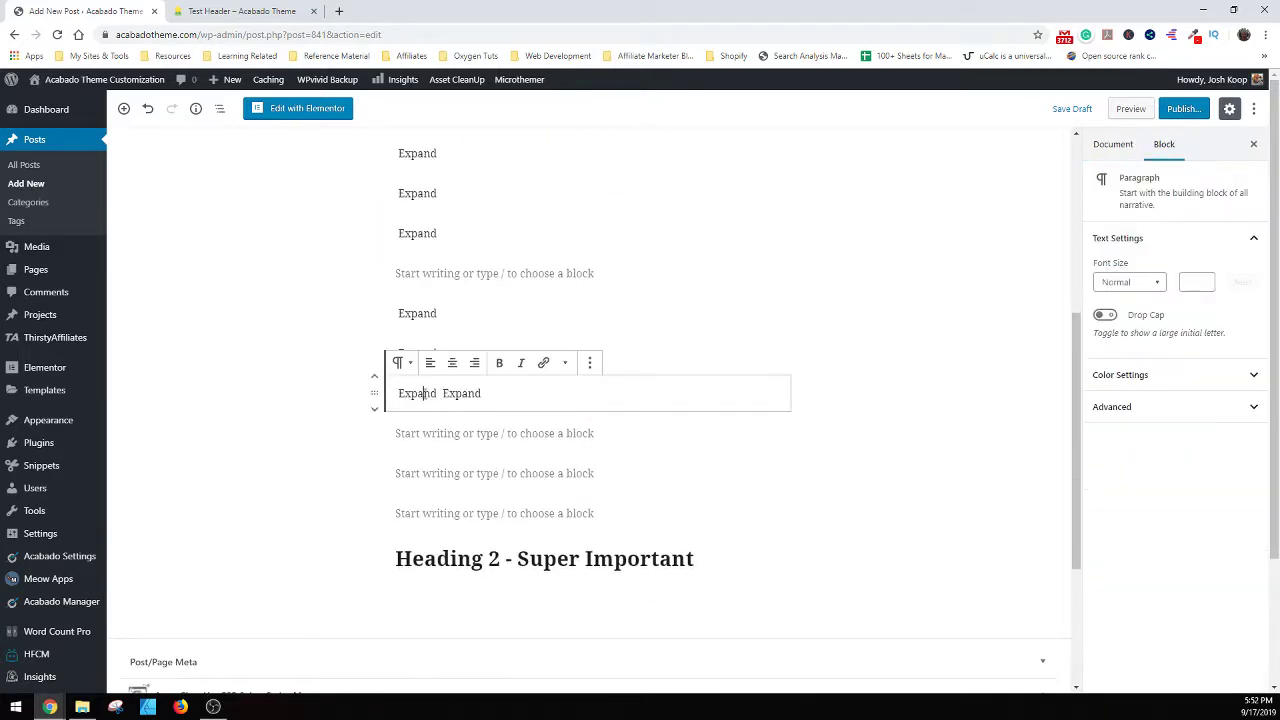
left_click_drag(398, 393, 484, 394)
key("ctrl+c")
scroll(588, 505, "down", 1)
left_click(520, 540)
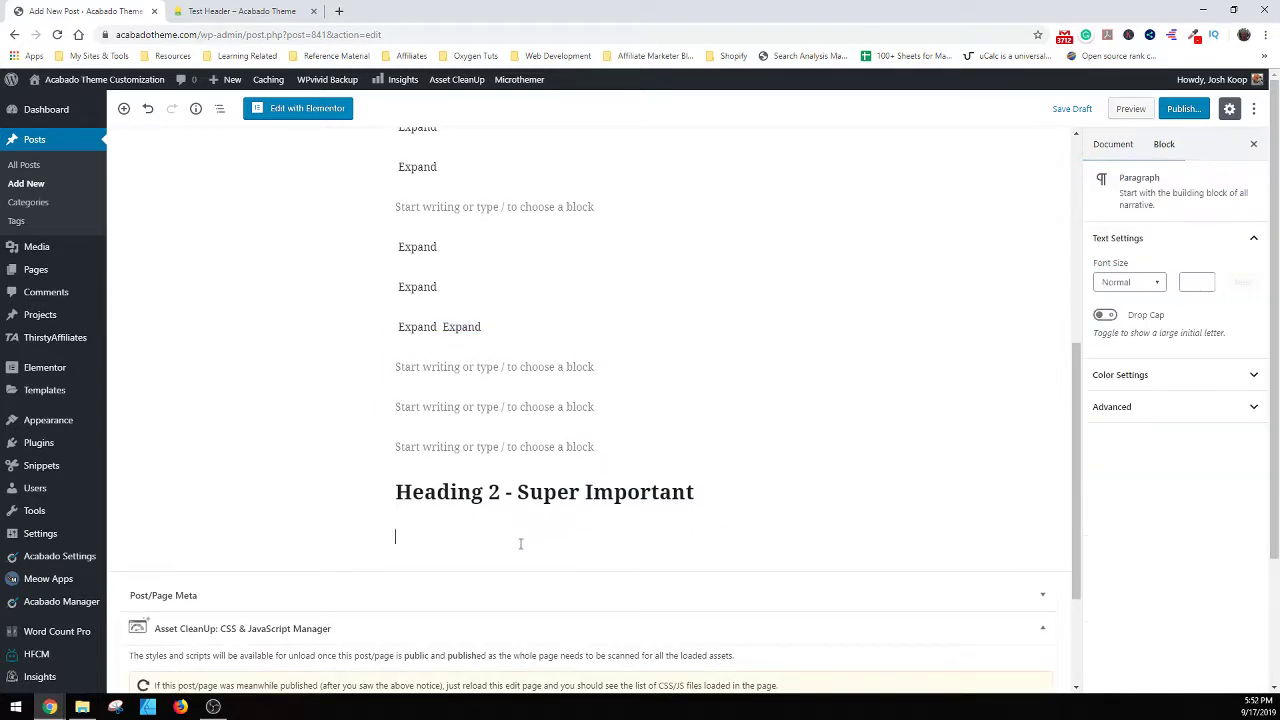
key("ctrl+v")
key("Return")
key("ctrl+v")
key("Return")
key("ctrl+v")
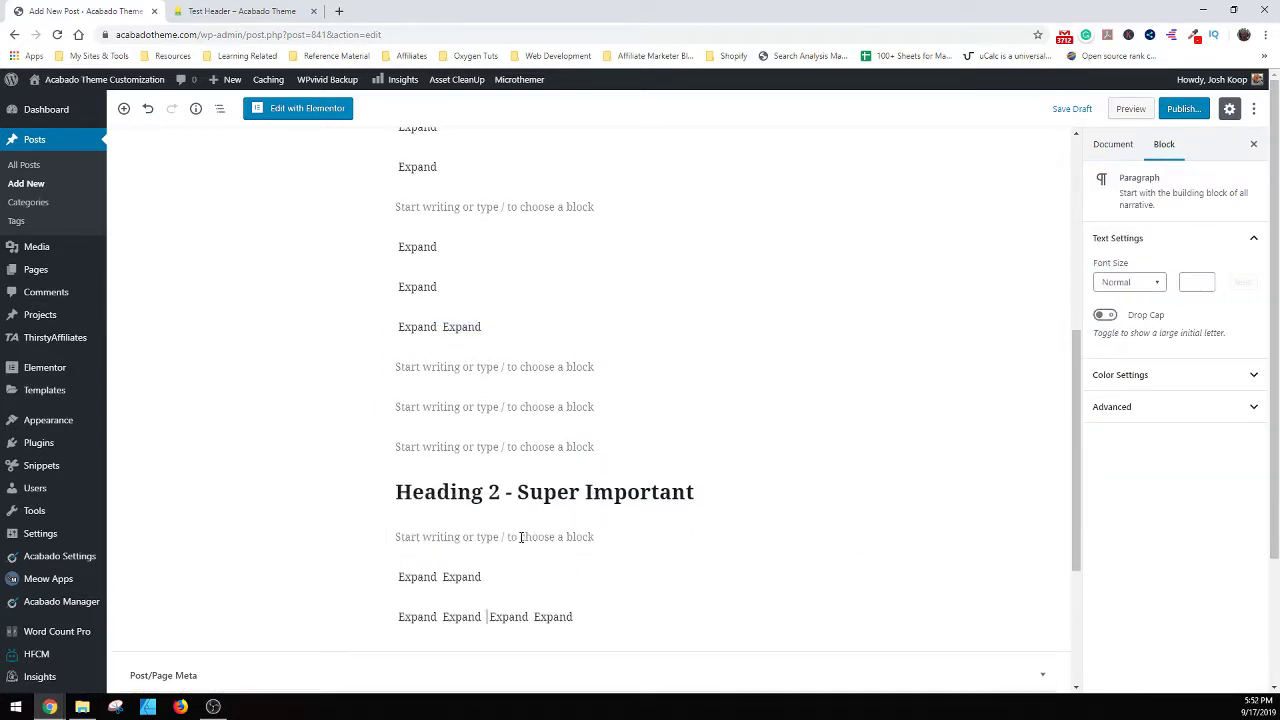
key("Return")
key("ctrl+v")
key("Return")
key("ctrl+v")
key("Return")
key("ctrl+v")
key("Return")
key("ctrl+v")
key("Return")
key("ctrl+v")
key("Return")
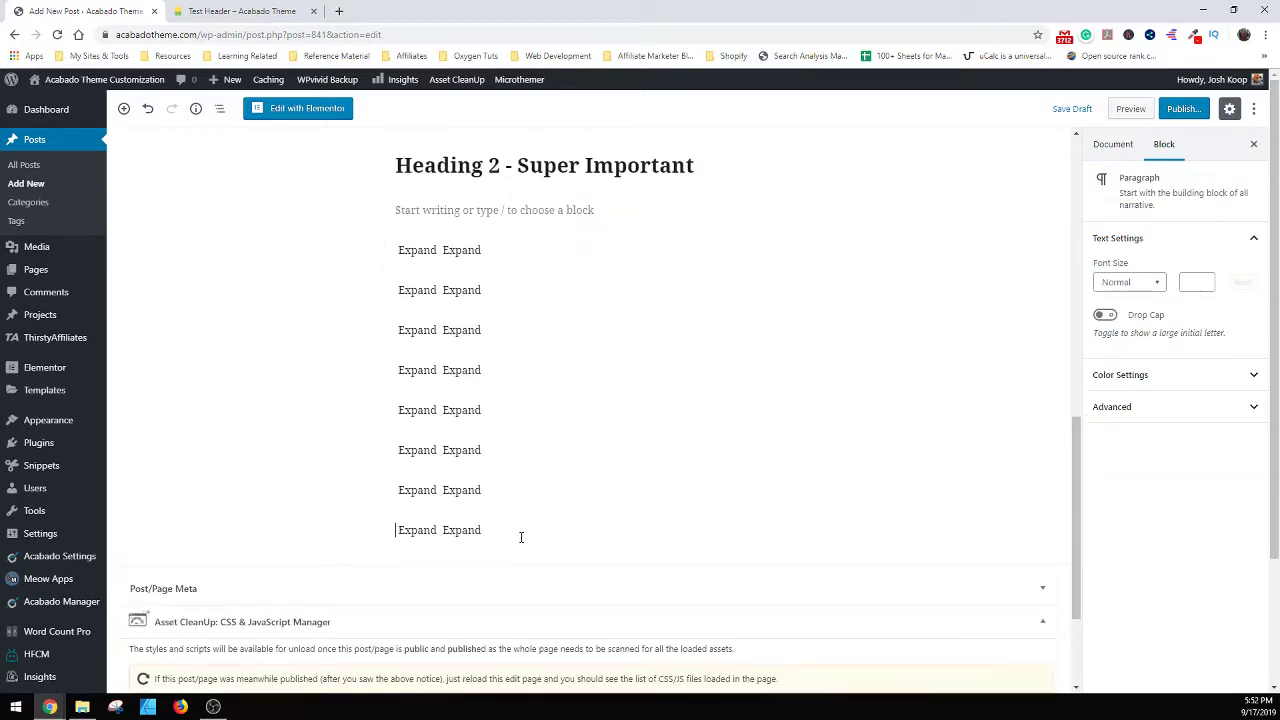
key("ctrl+v")
key("Return")
key("ctrl+v")
key("Return")
key("ctrl+v")
key("Return")
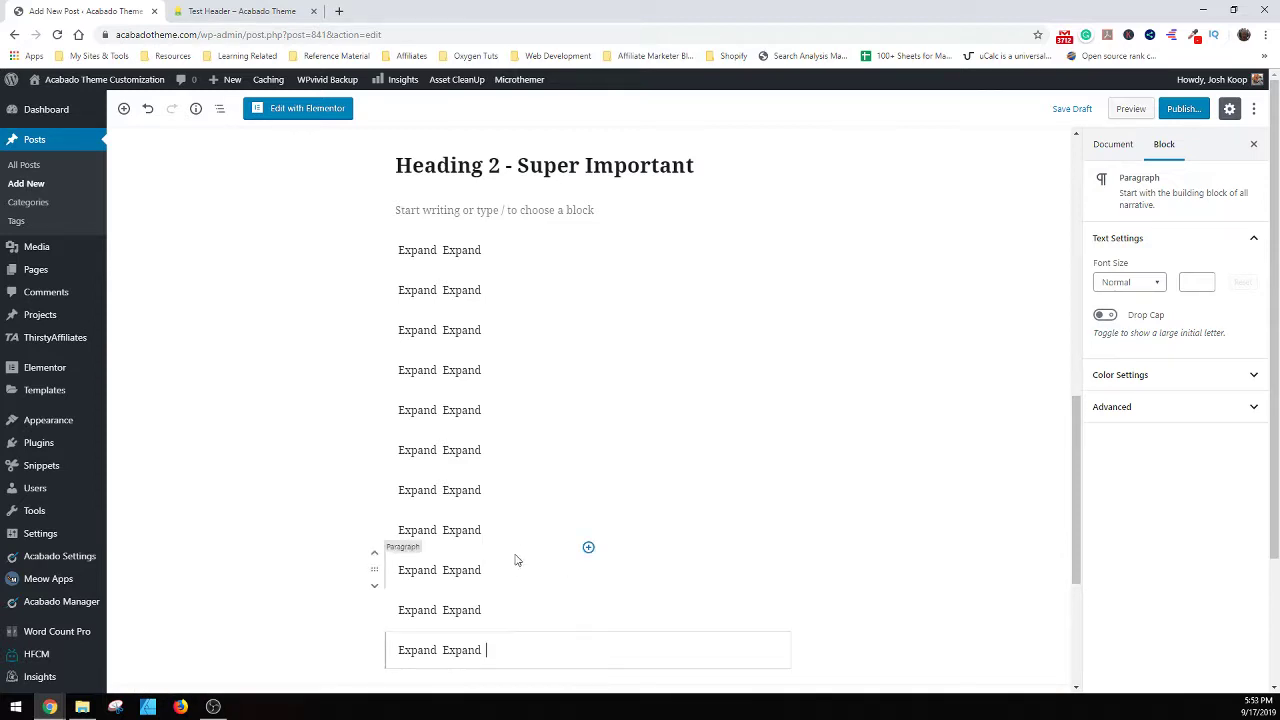
- Add a paragraph "Back To Table Of Contents" at the end of the post and link its text to "#Table-Of-Content"
key("Return")
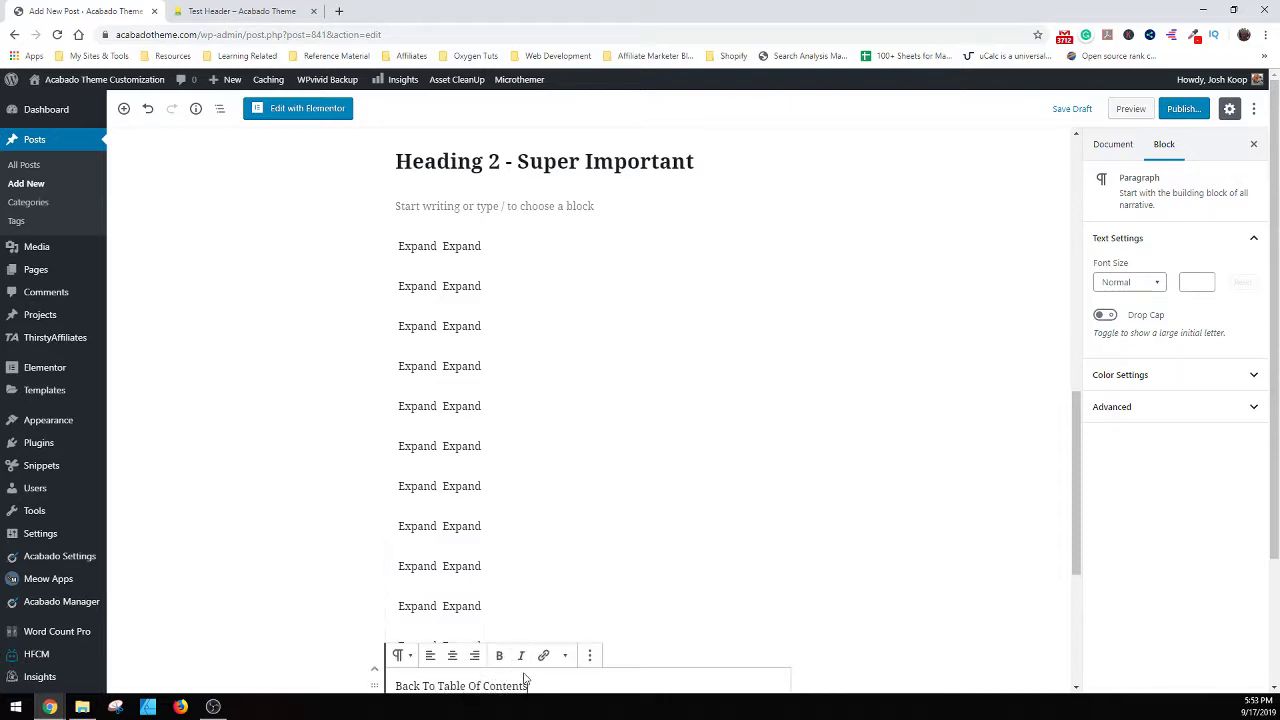
left_click_drag(537, 685, 395, 686)
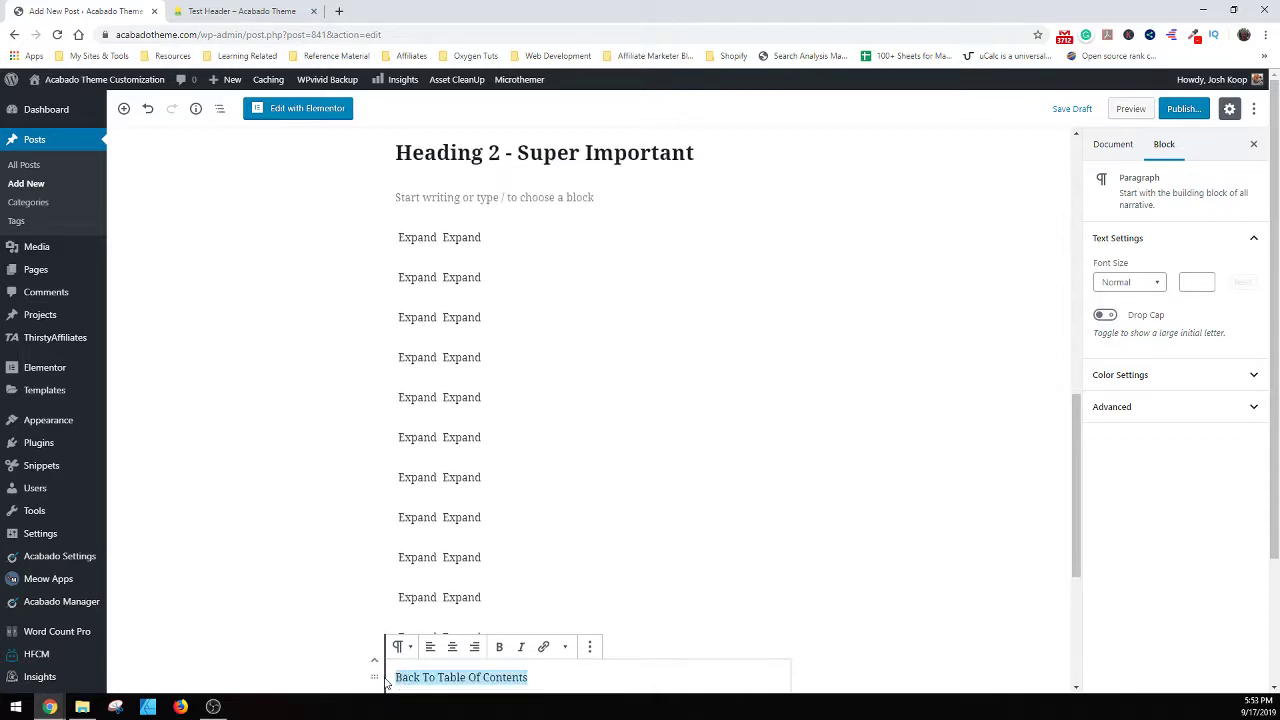
left_click(545, 649)
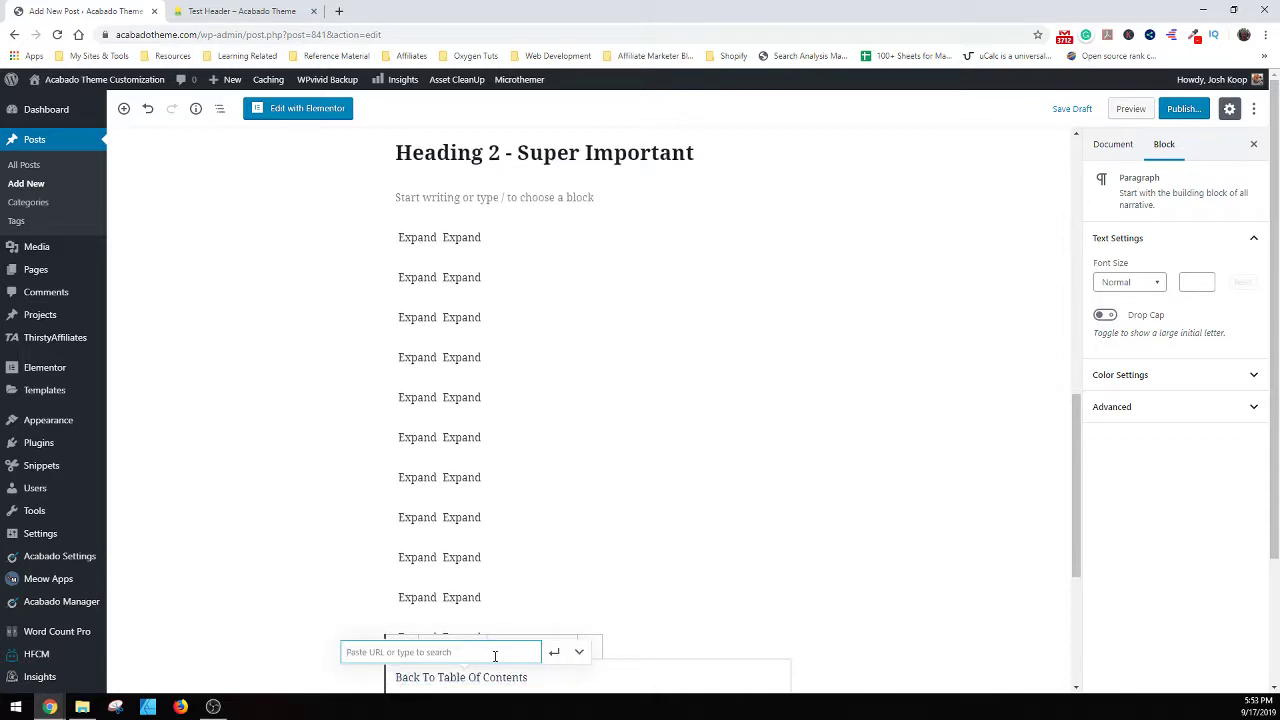
type("#")
key("ctrl+v")
left_click(554, 651)
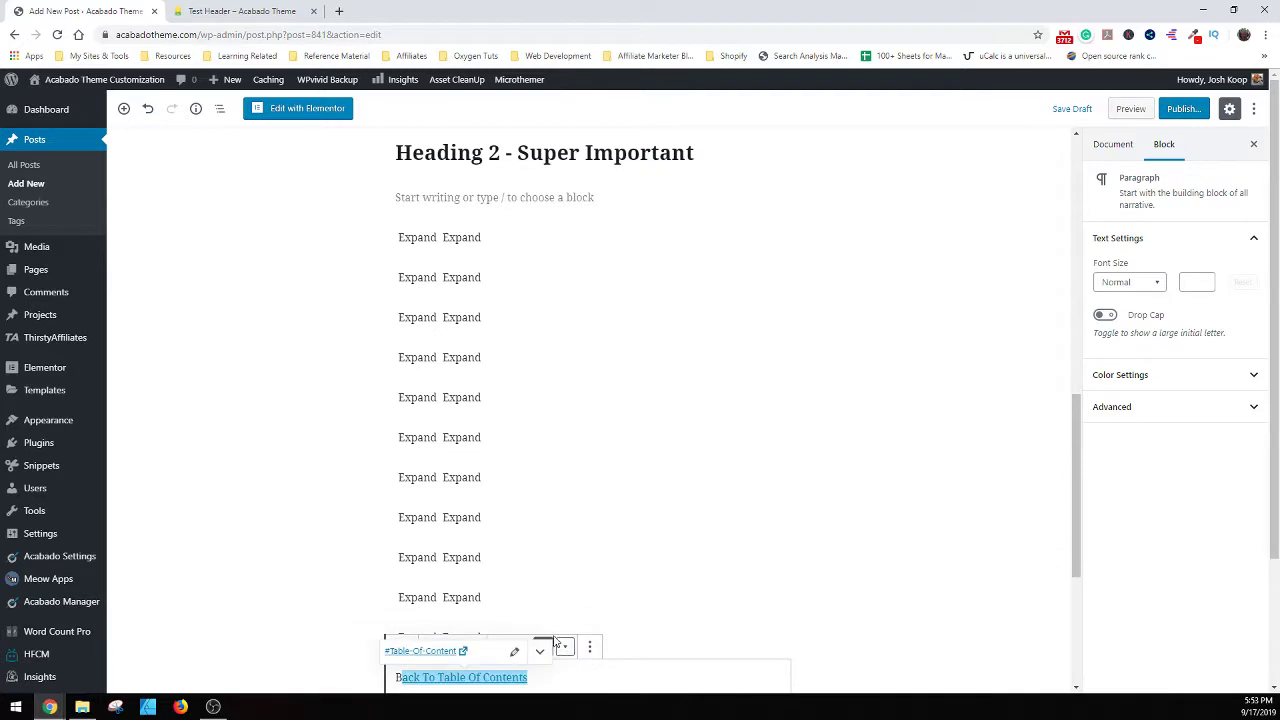
left_click(664, 633)
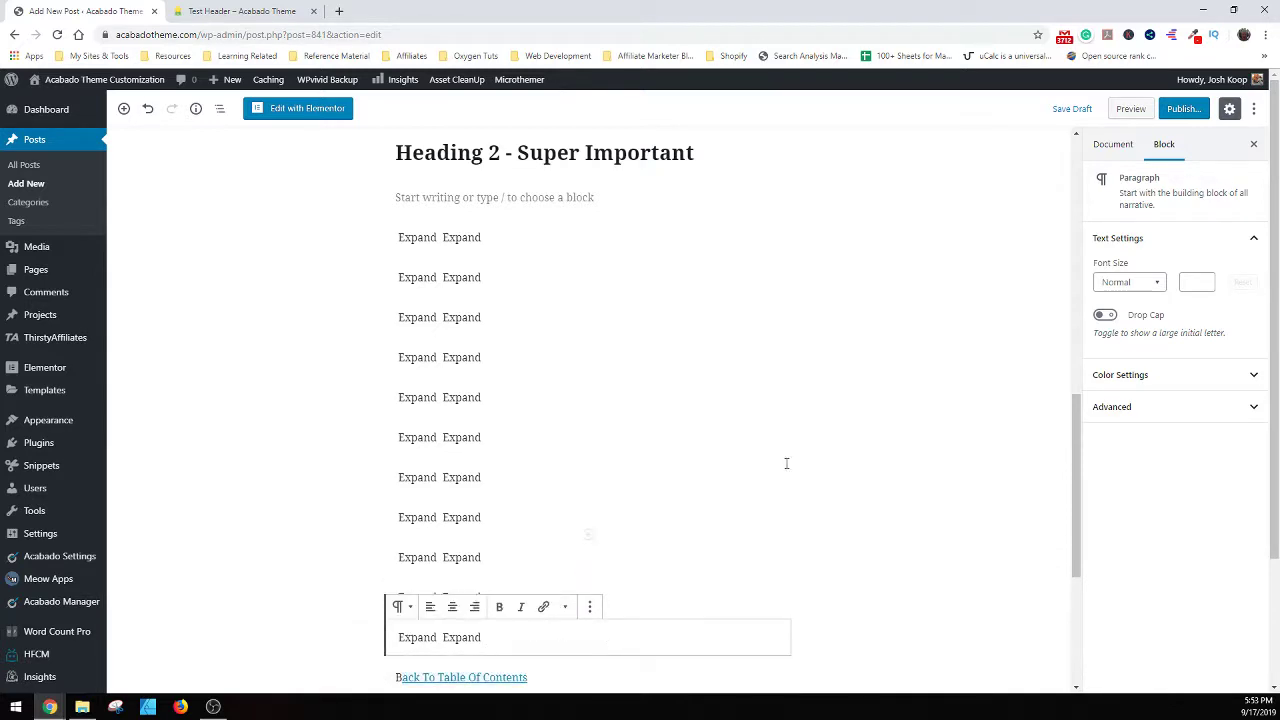
- Save the draft and test the table of contents link and the "Back To Table Of Contents" link in the preview
left_click(1060, 117)
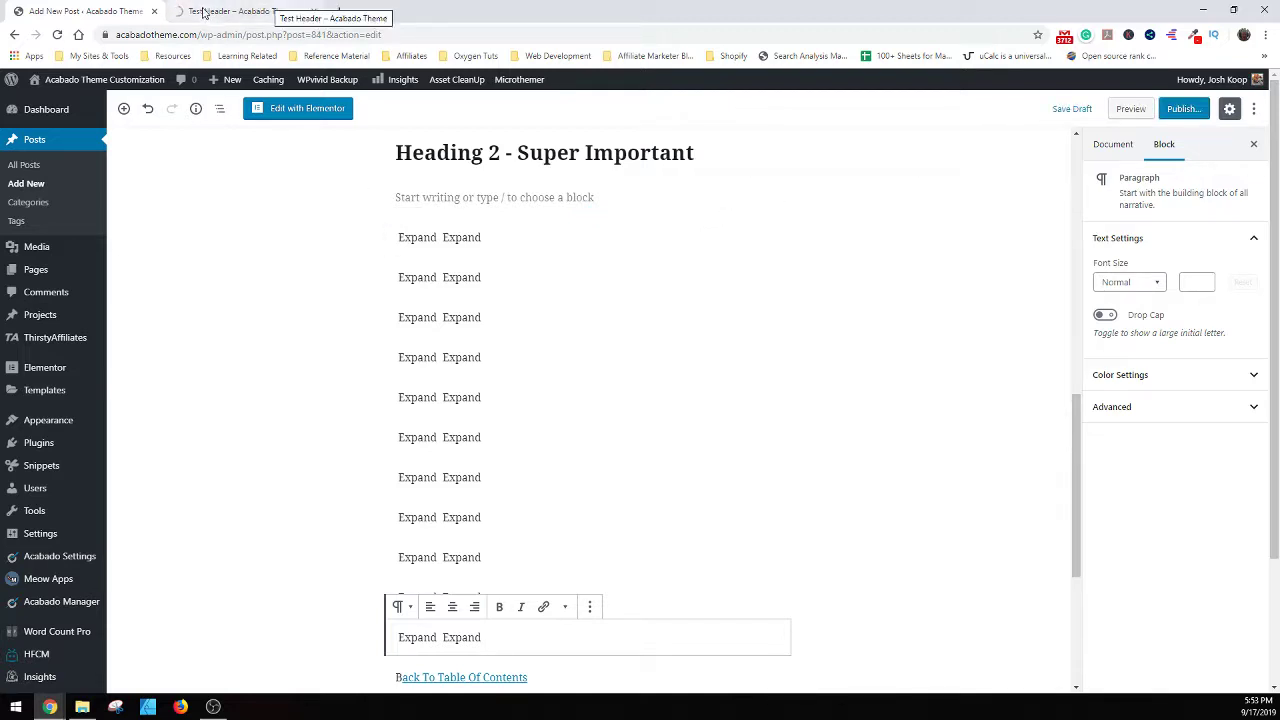
left_click(180, 13)
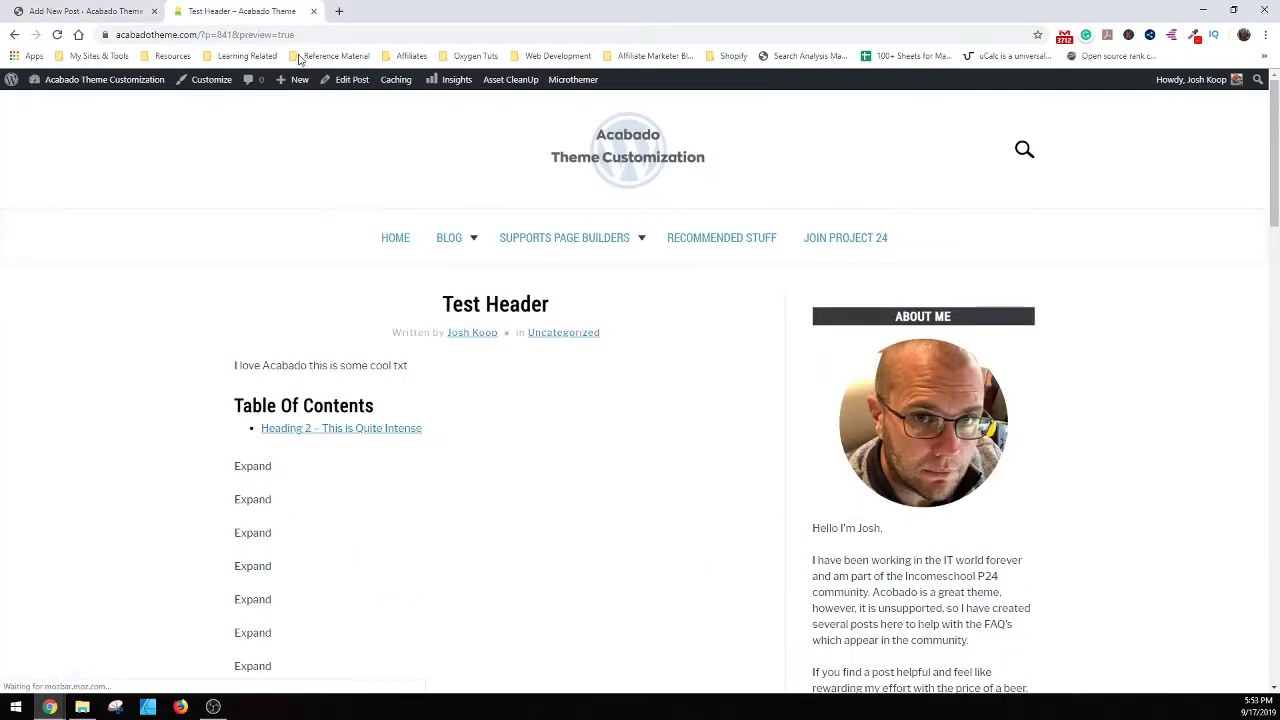
left_click(380, 430)
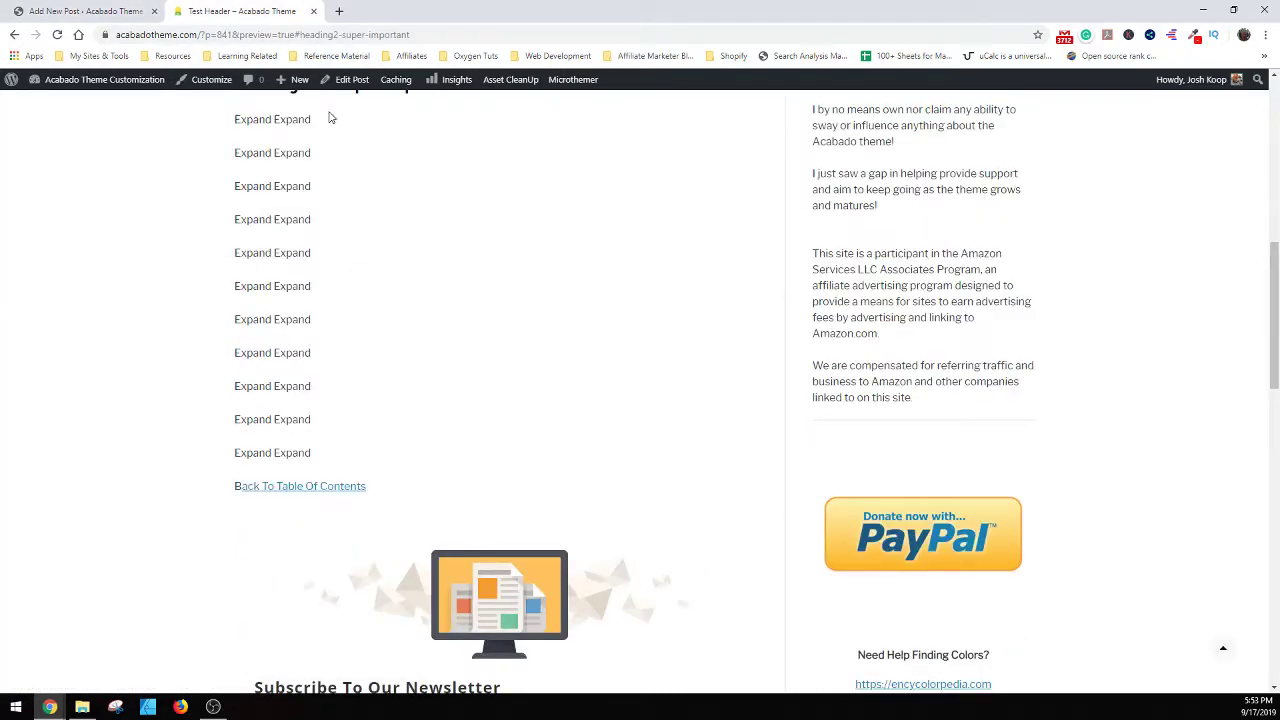
scroll(300, 455, "down", 1)
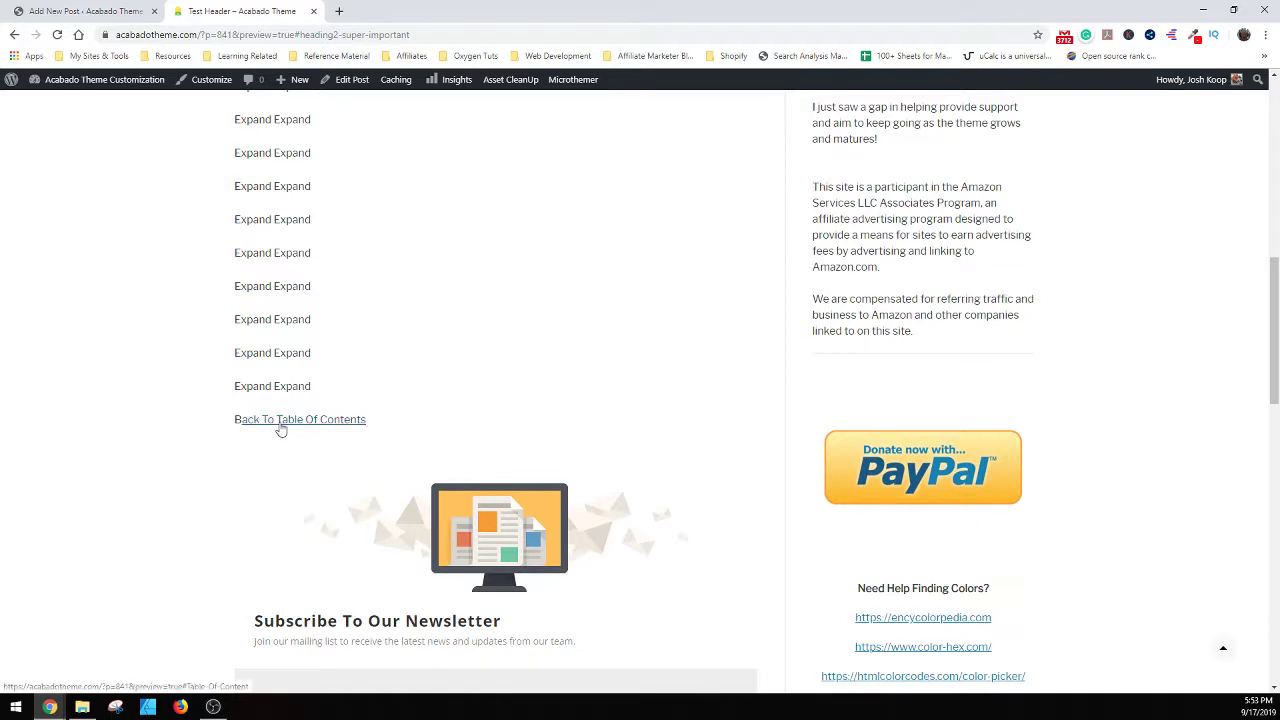
left_click(281, 427)
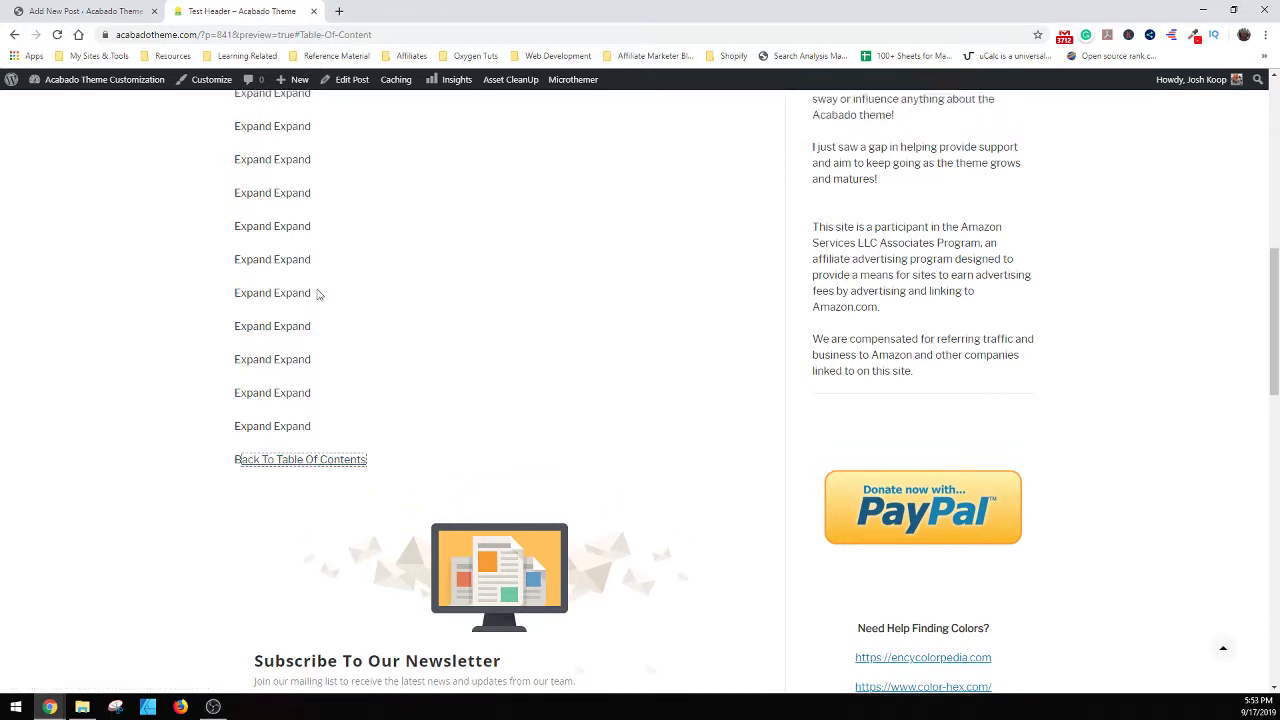
- Copy the HTML anchor "Table-Of-Contents" from the "Table Of Contents" heading in the editor and return to the "Back To Table Of Contents" paragraph
left_click(90, 11)
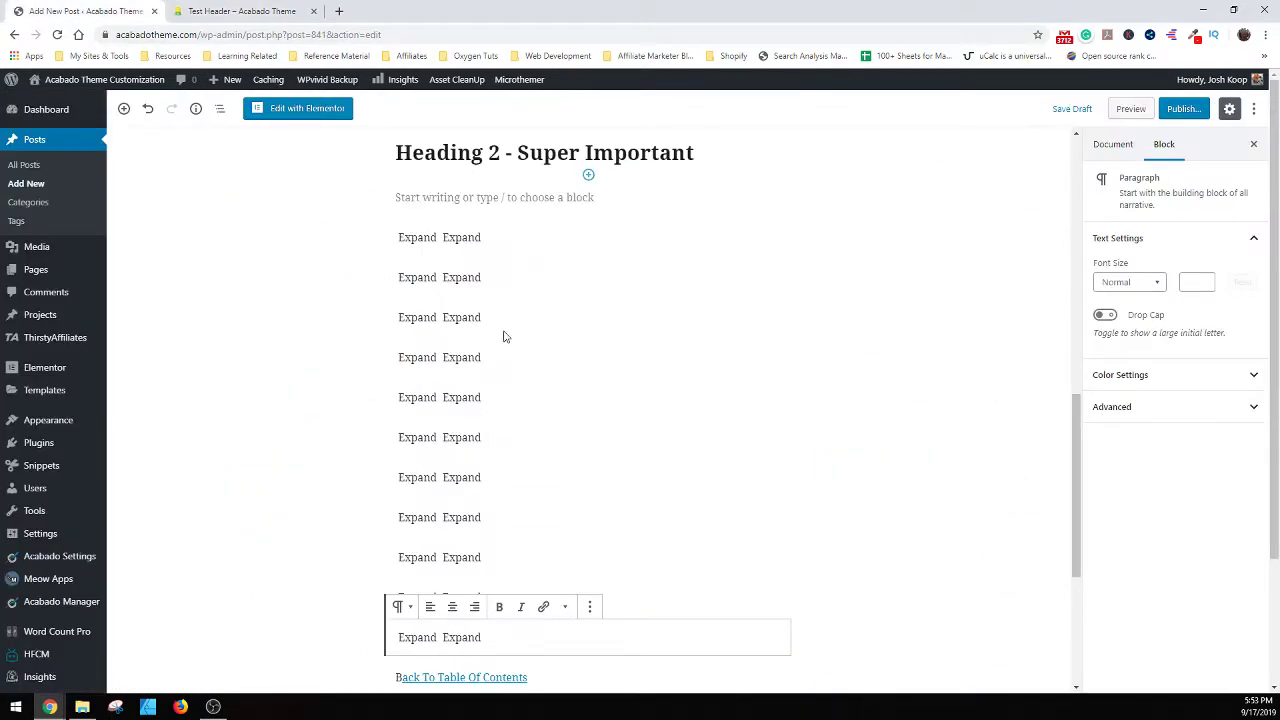
scroll(500, 300, "up", 3)
scroll(498, 245, "up", 5)
triple_click(478, 300)
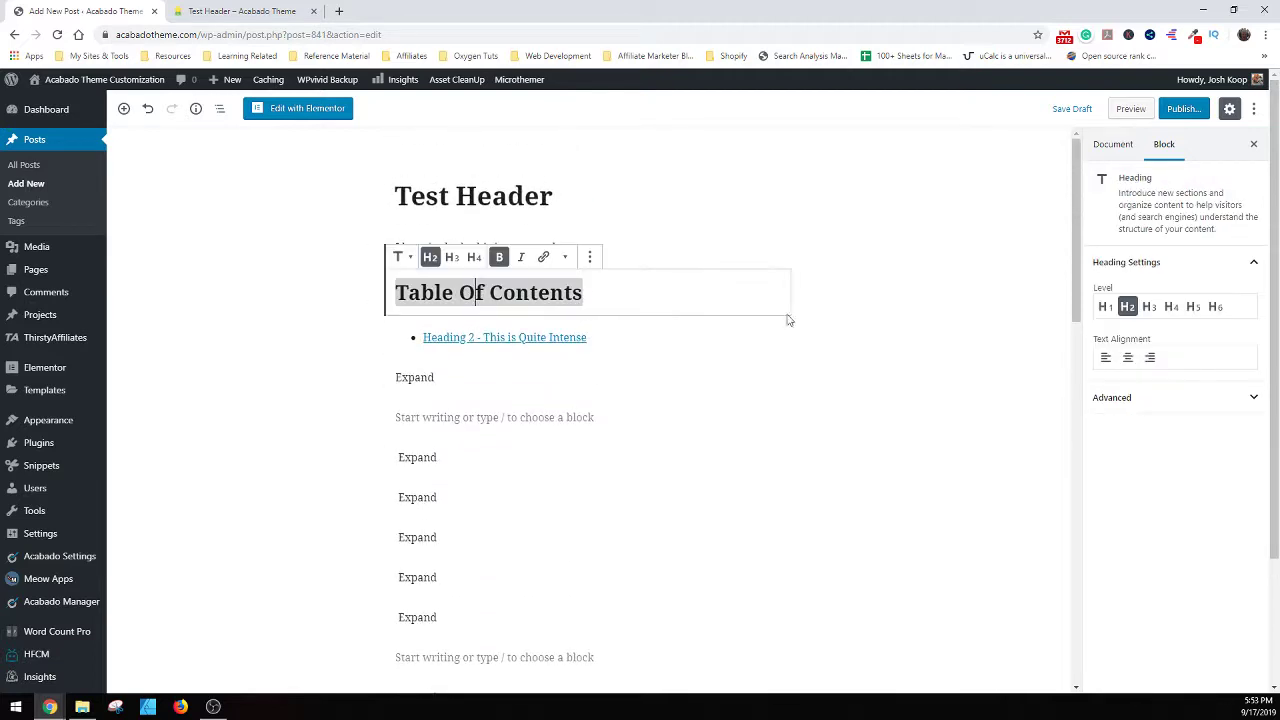
left_click(1164, 395)
left_click_drag(1206, 443, 1023, 463)
key("ctrl+c")
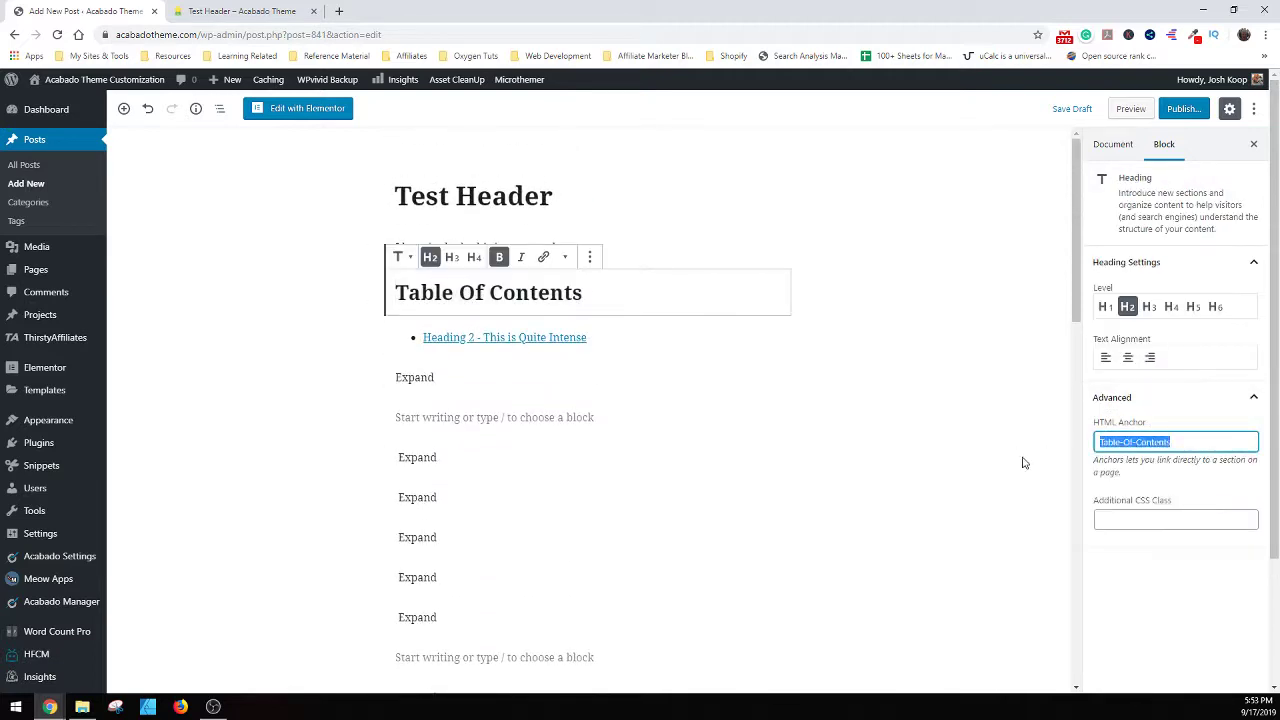
key("ctrl+minus")
scroll(520, 500, "down", 15)
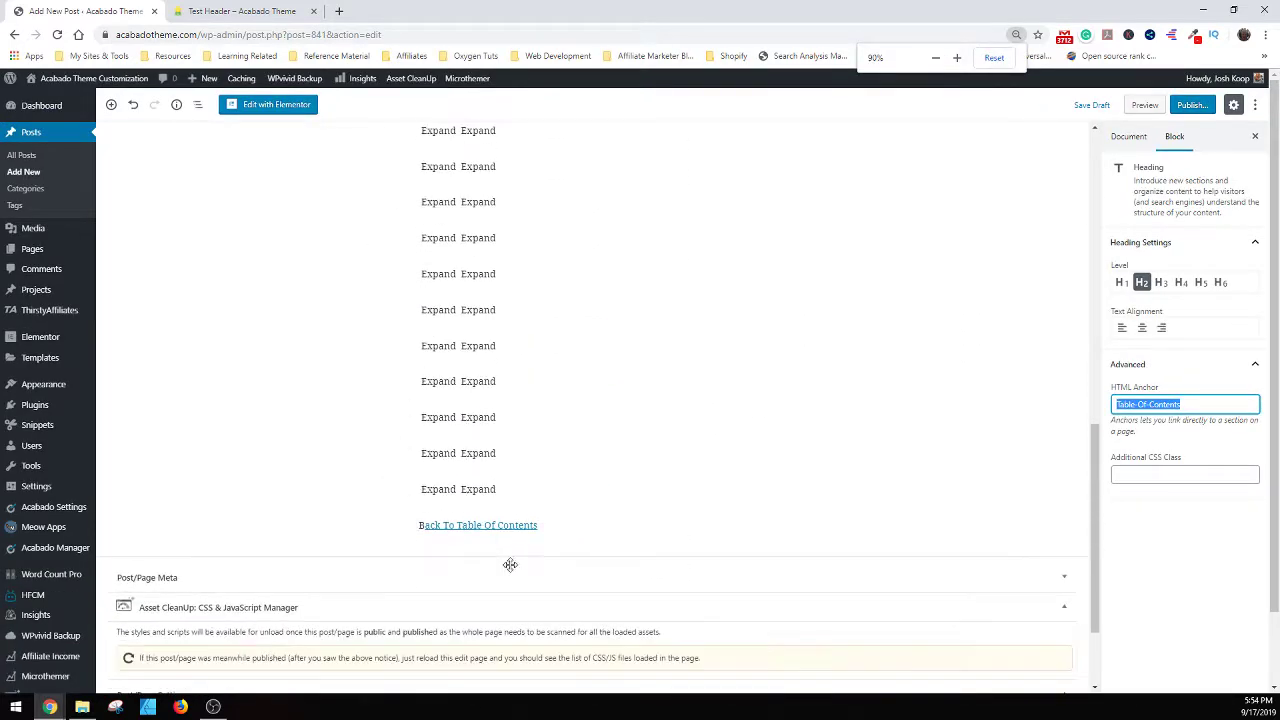
- Remove the existing link from "Back To Table Of Contents" and link the full text to "#Table-Of-Contents"
left_click(502, 522)
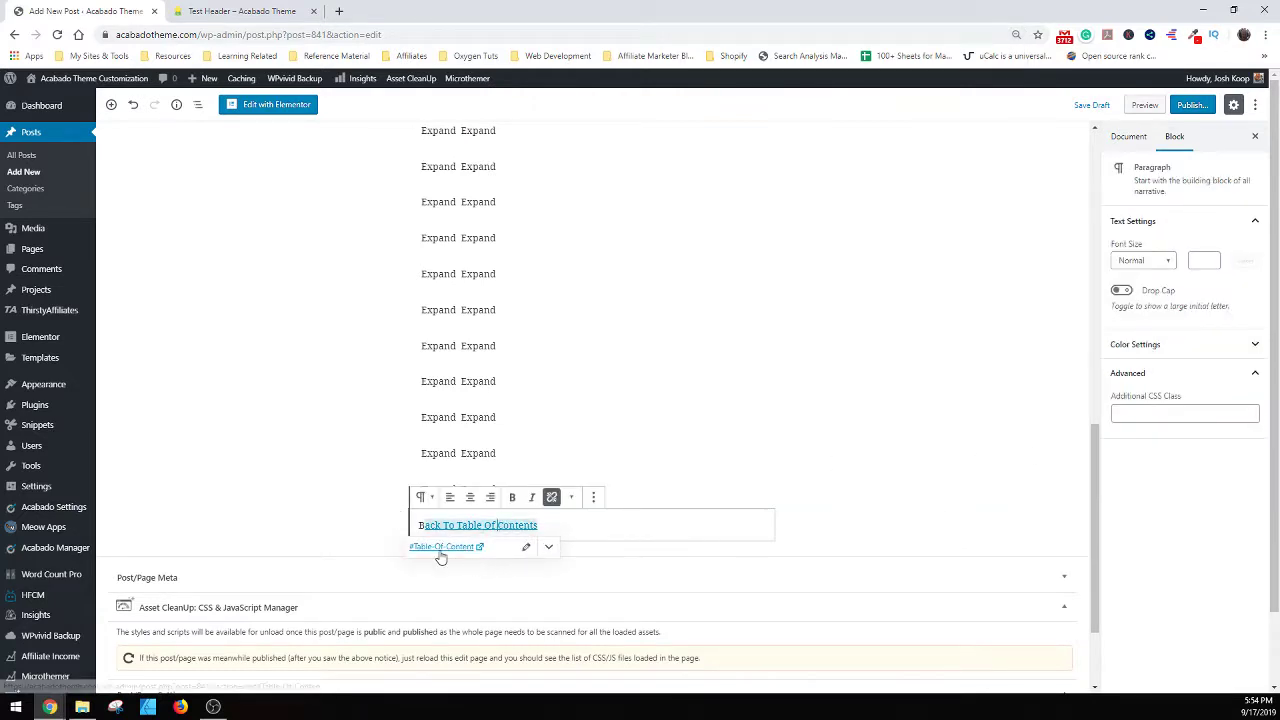
left_click(552, 500)
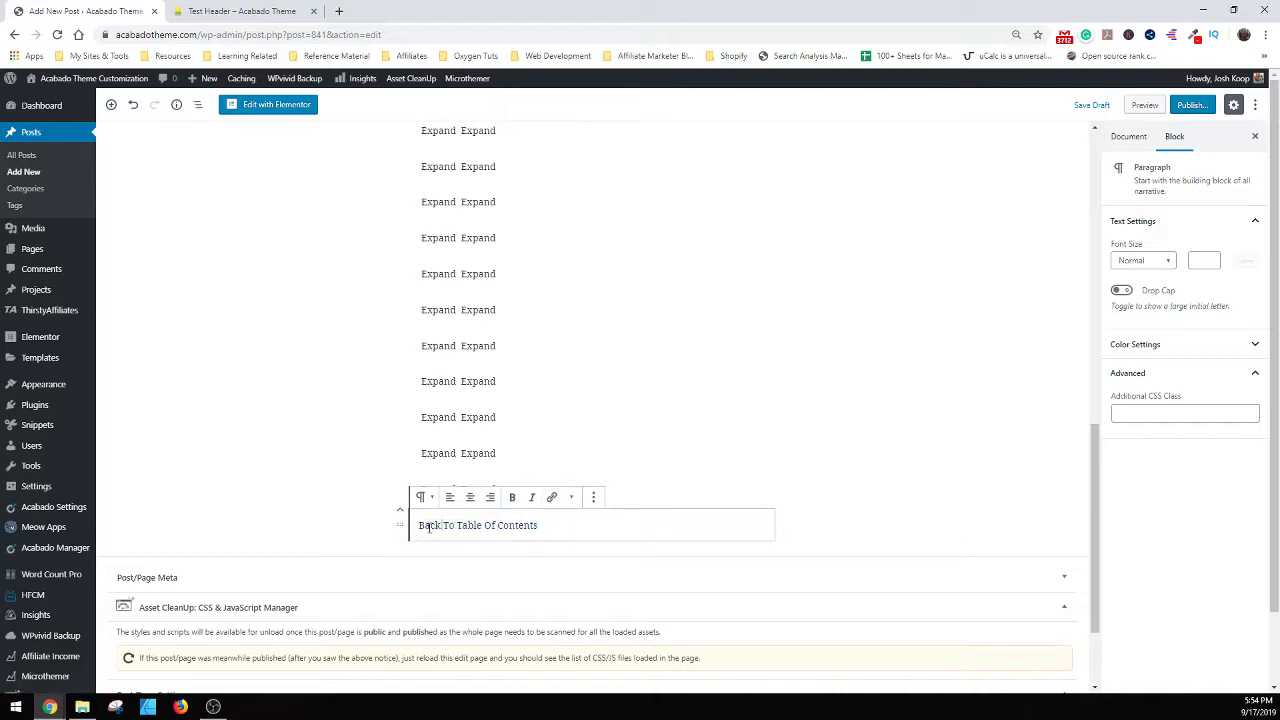
left_click_drag(418, 525, 538, 525)
left_click(552, 497)
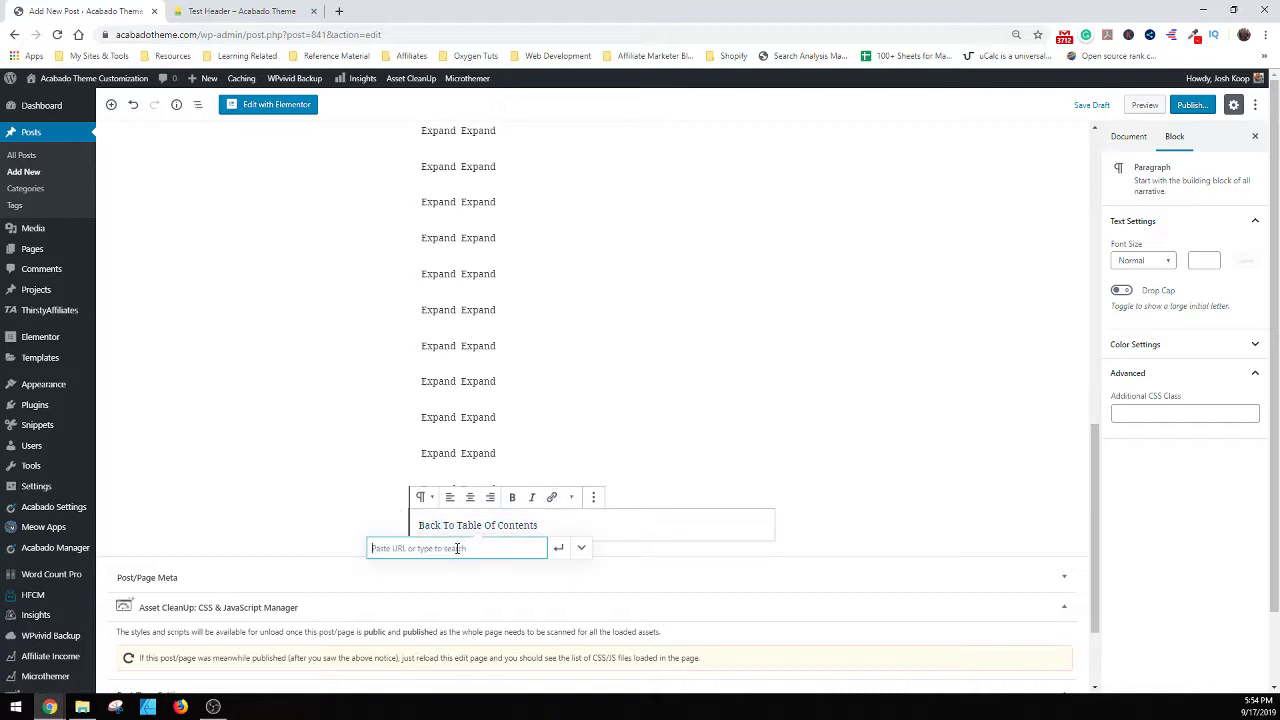
type("#")
key("ctrl+v")
left_click(558, 548)
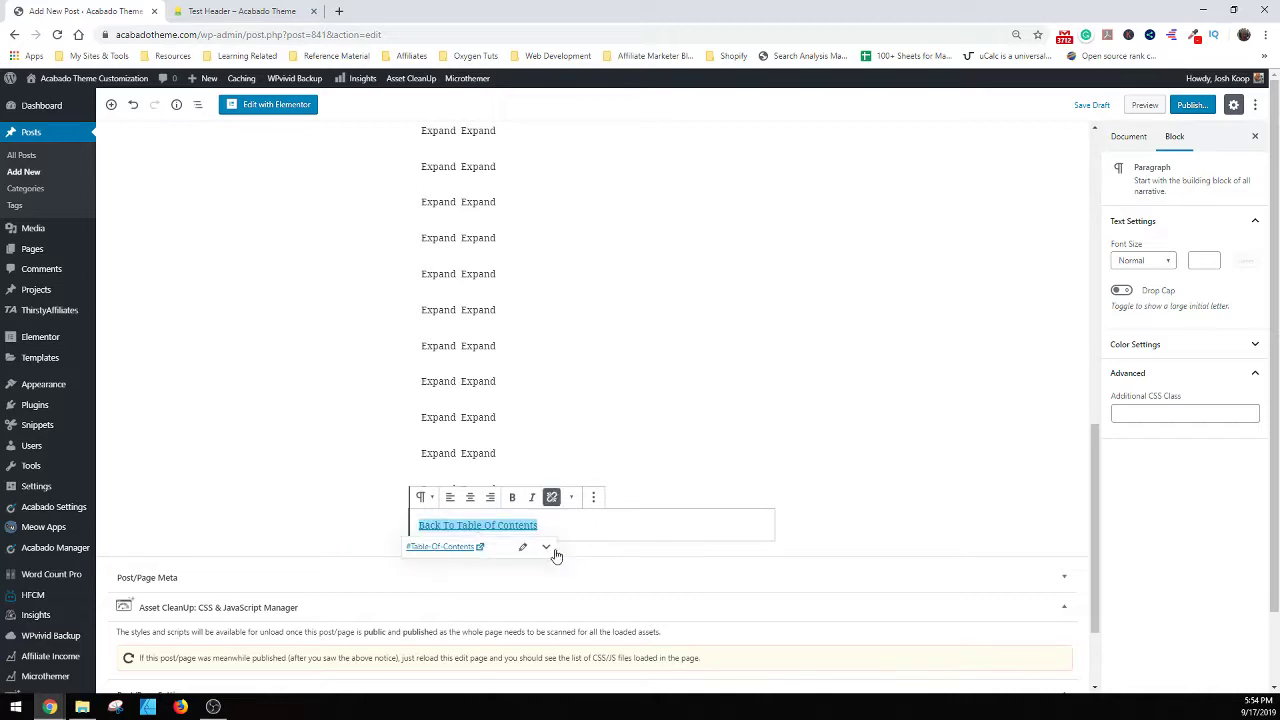
left_click(631, 448)
- Save the draft, reload the preview, and test the table of contents link and the "Back To Table Of Contents" link
left_click(1093, 104)
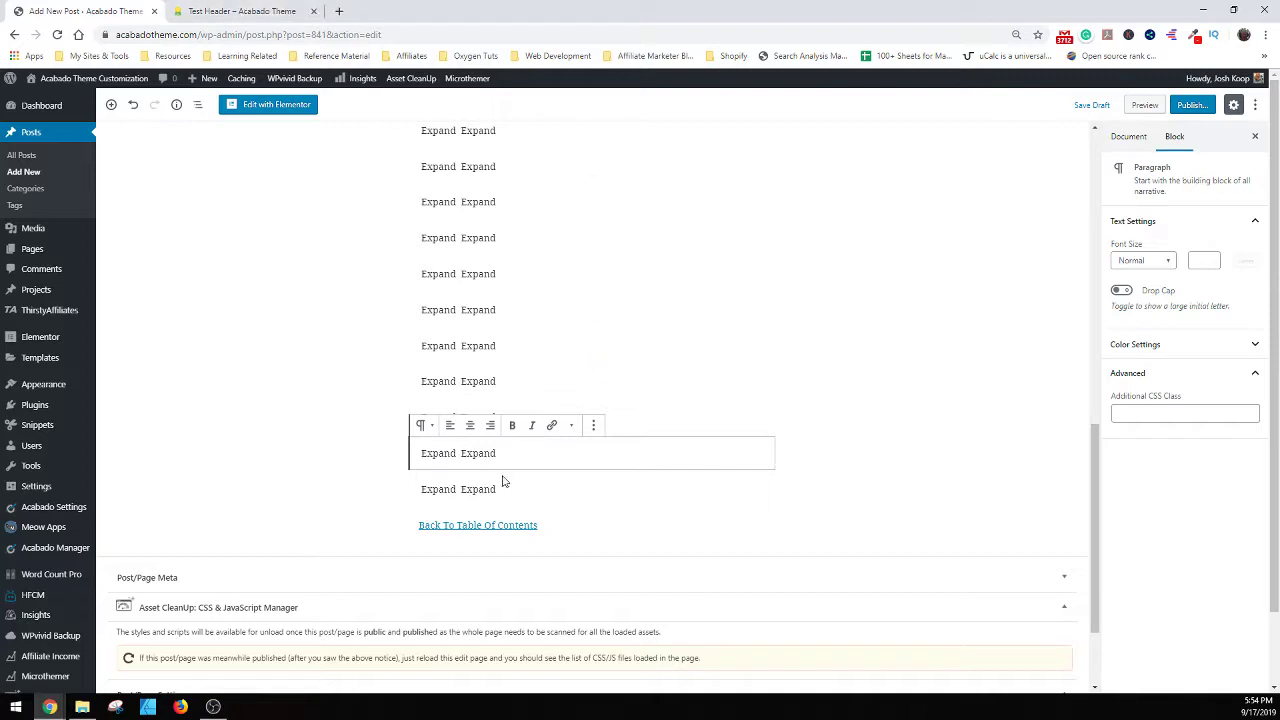
left_click(225, 10)
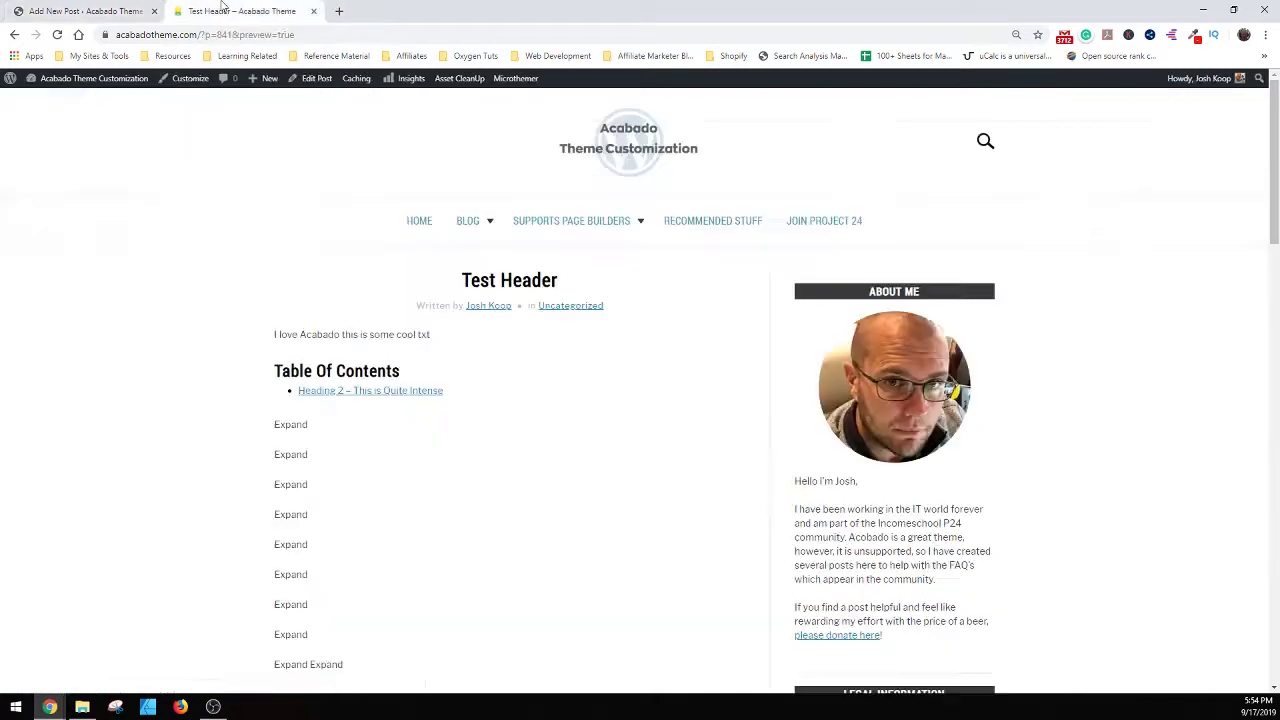
left_click(57, 34)
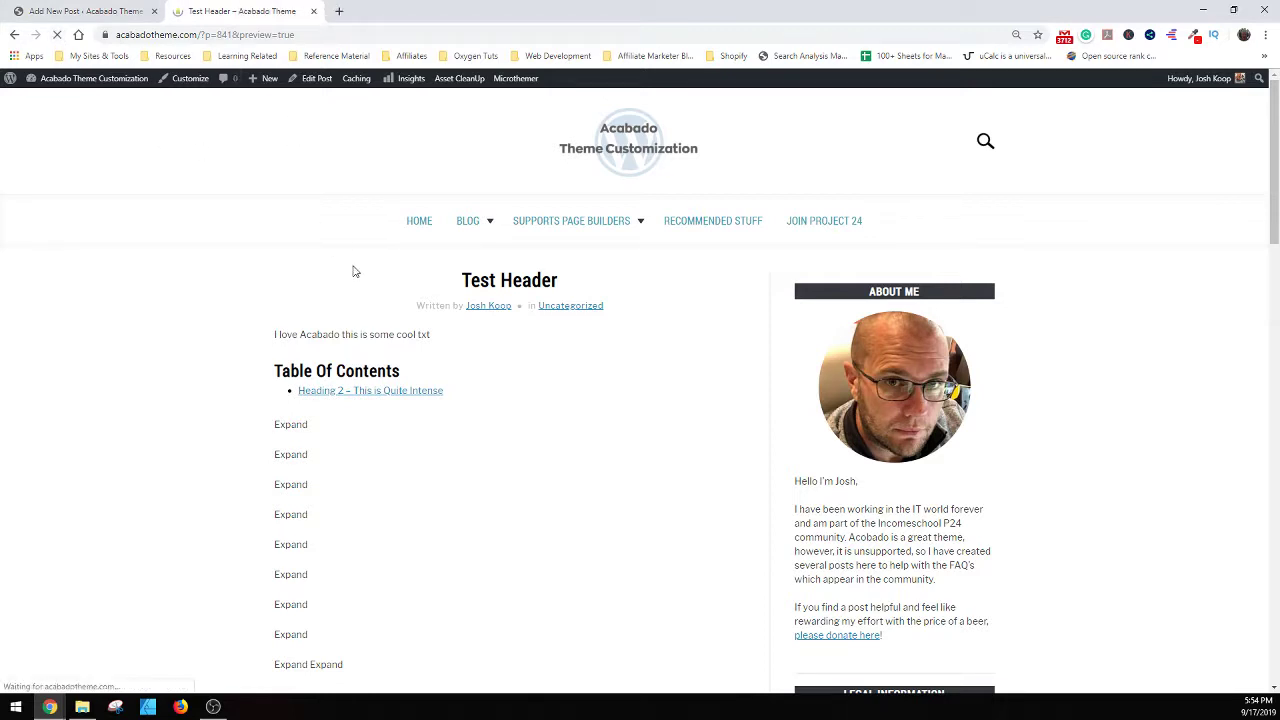
left_click(386, 391)
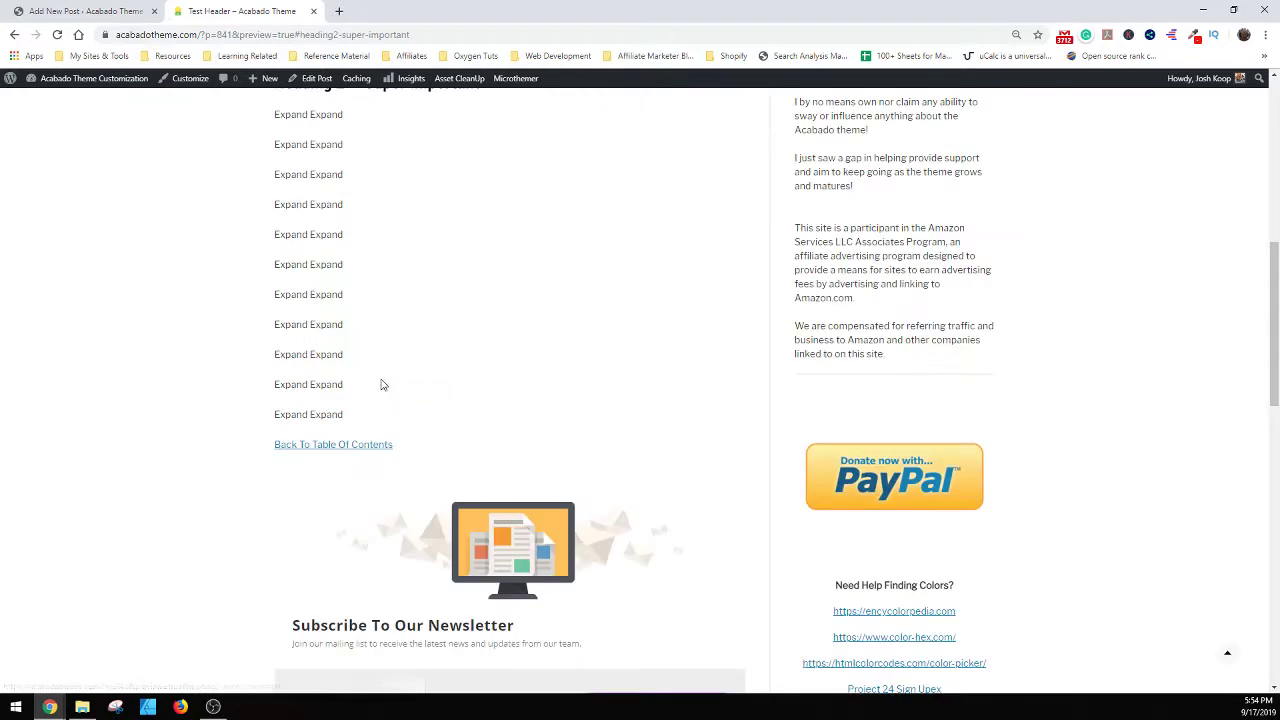
left_click(372, 446)
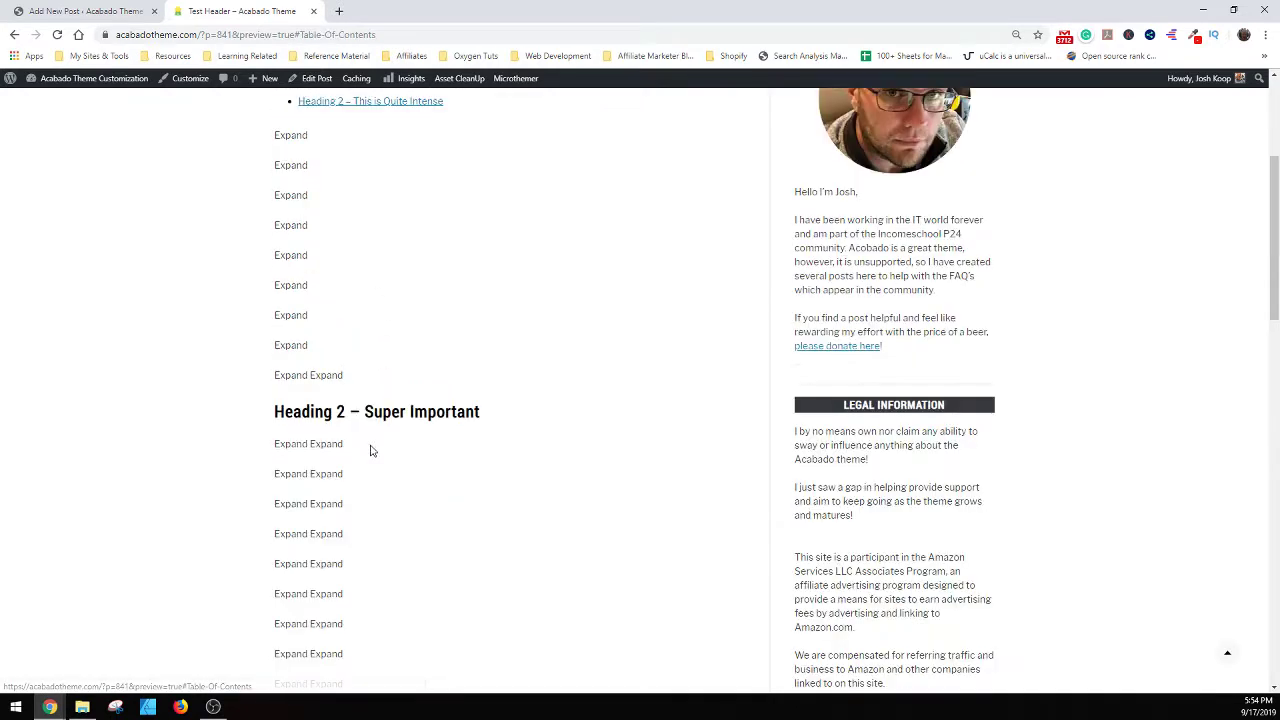
mouse_move(338, 92)
scroll(329, 152, "up", 1)
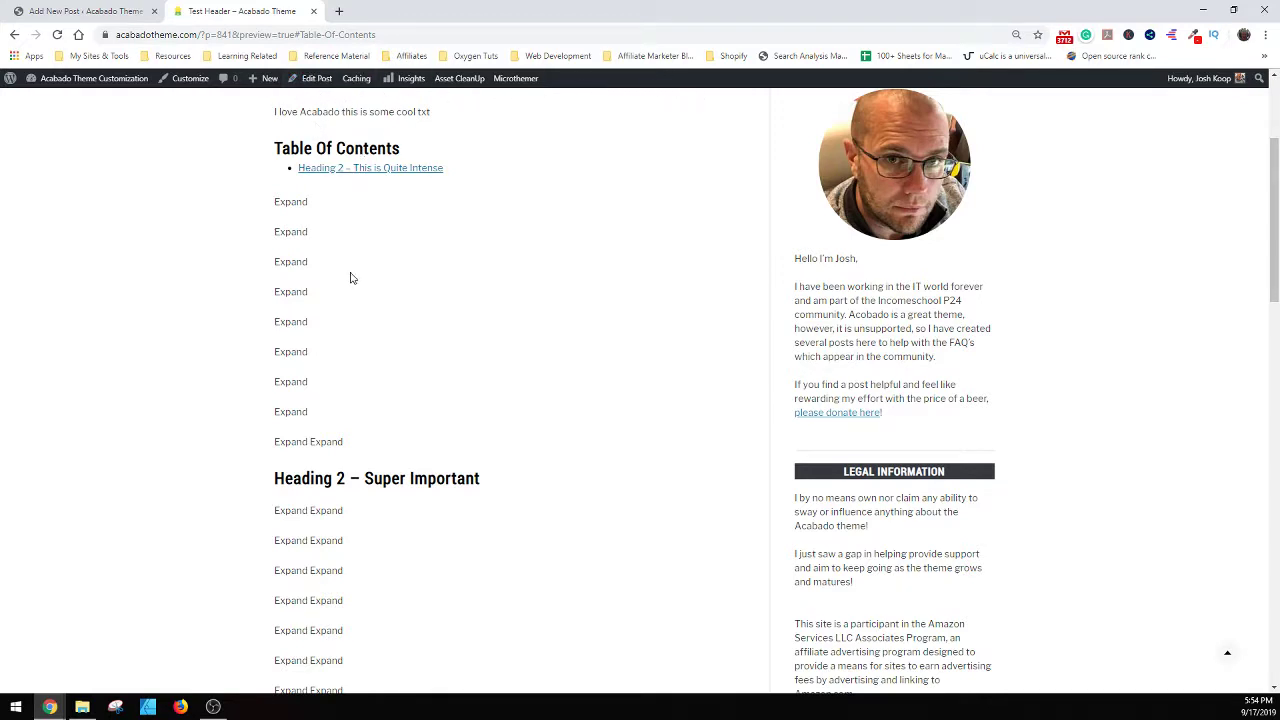
left_click(380, 178)
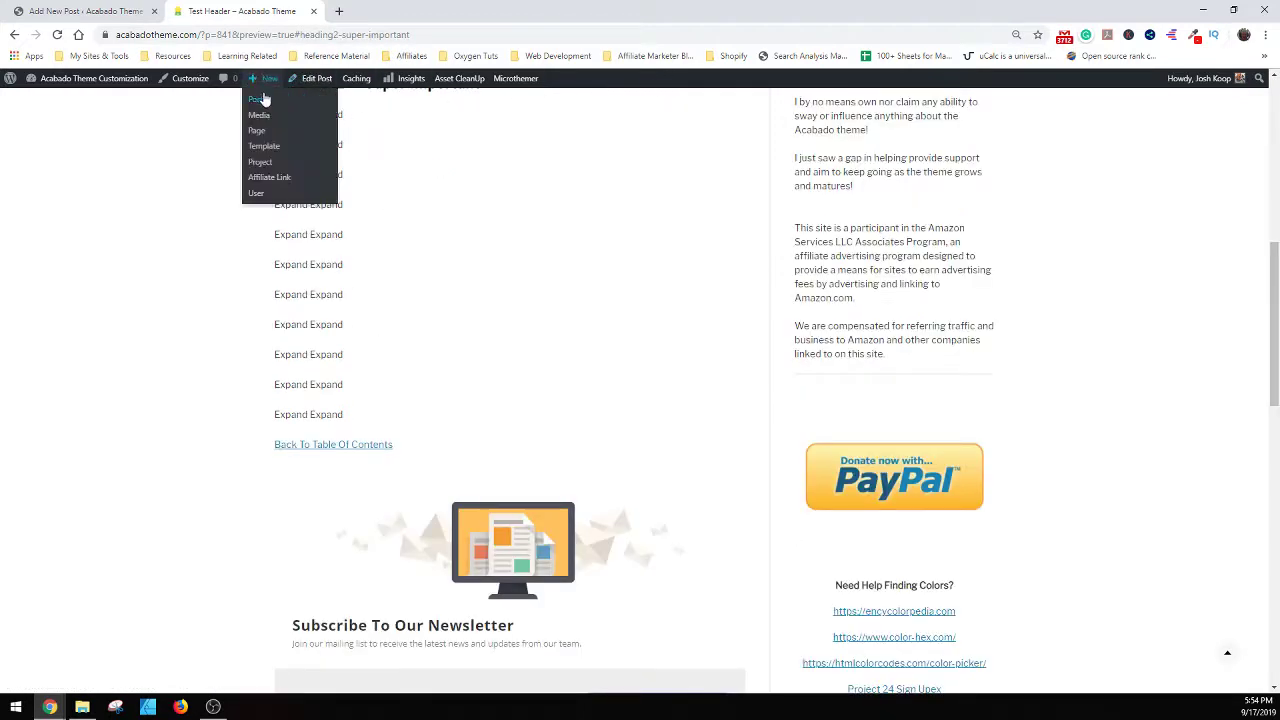
mouse_move(455, 93)
scroll(428, 91, "up", 1)
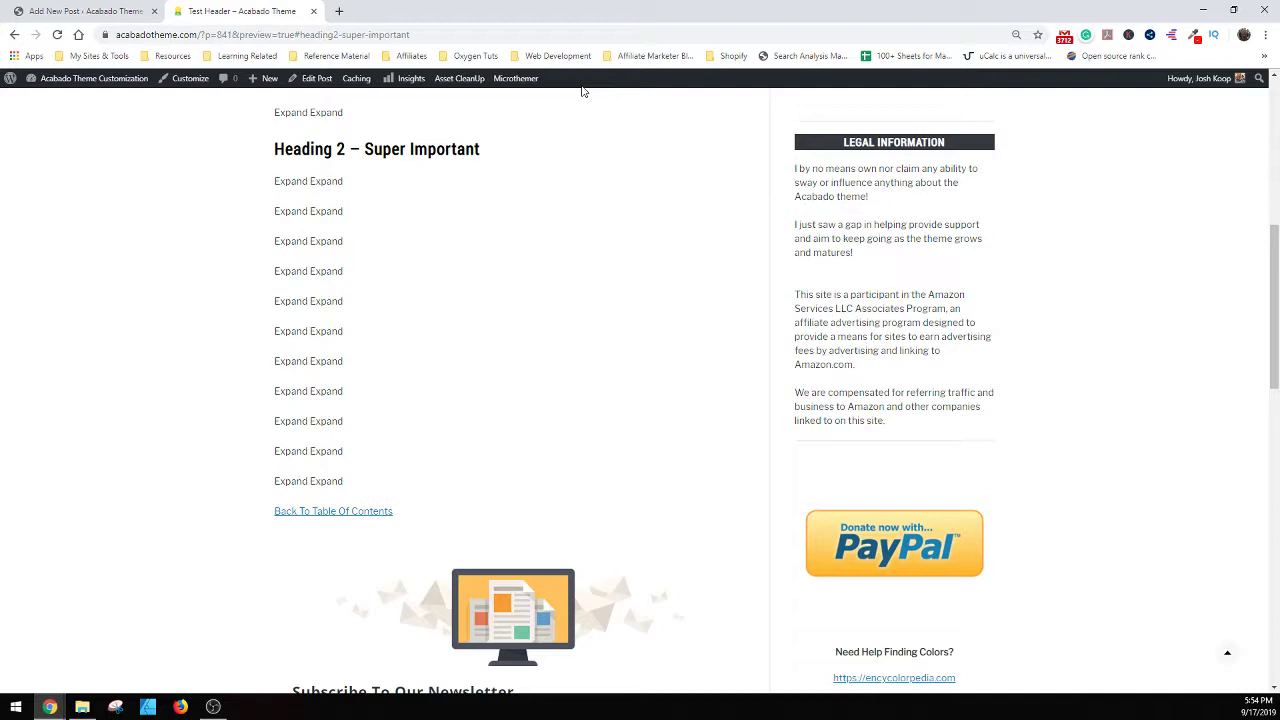
- Return to the post editor and add an empty second bullet to the list under "Table Of Contents"
left_click(86, 11)
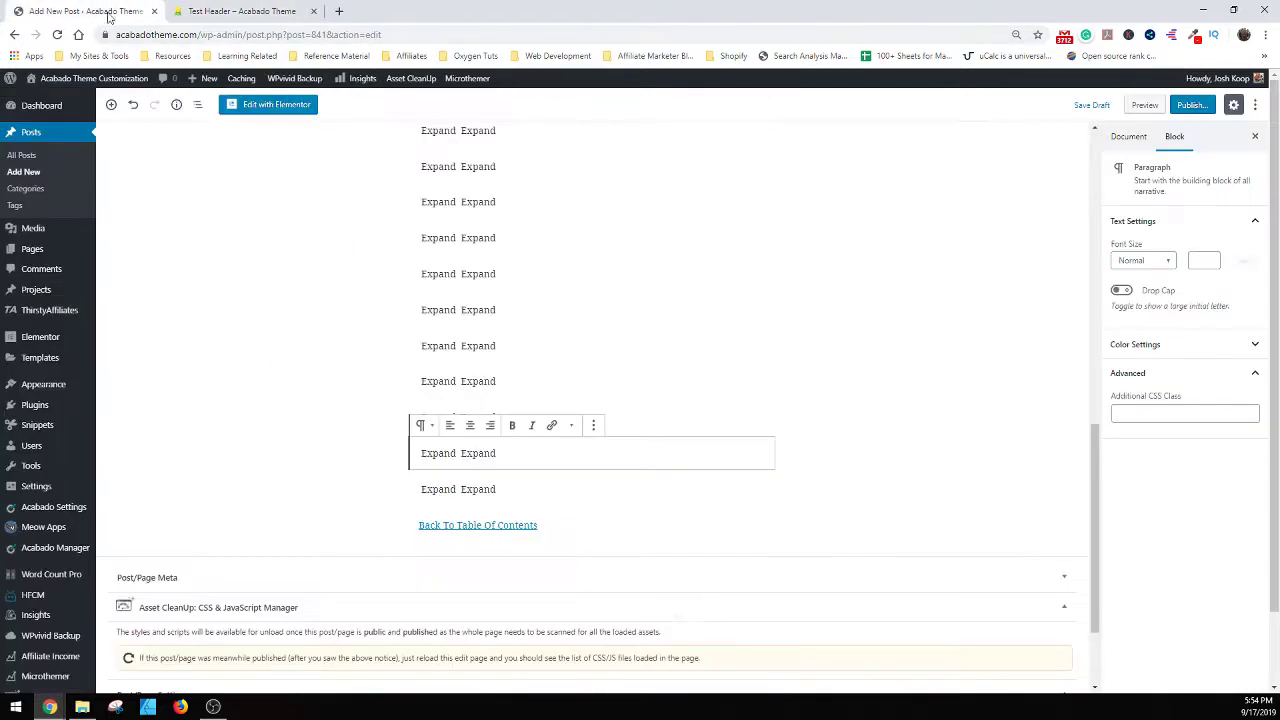
scroll(505, 360, "up", 5)
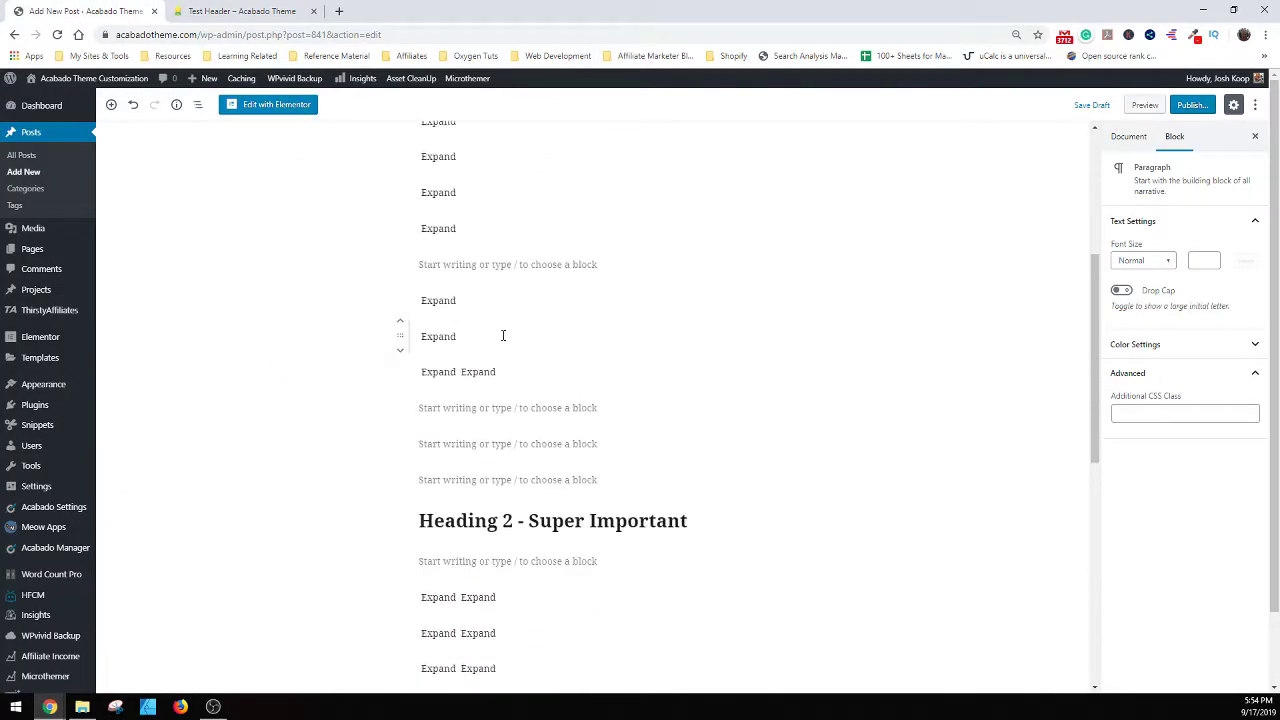
scroll(505, 330, "up", 5)
left_click(619, 308)
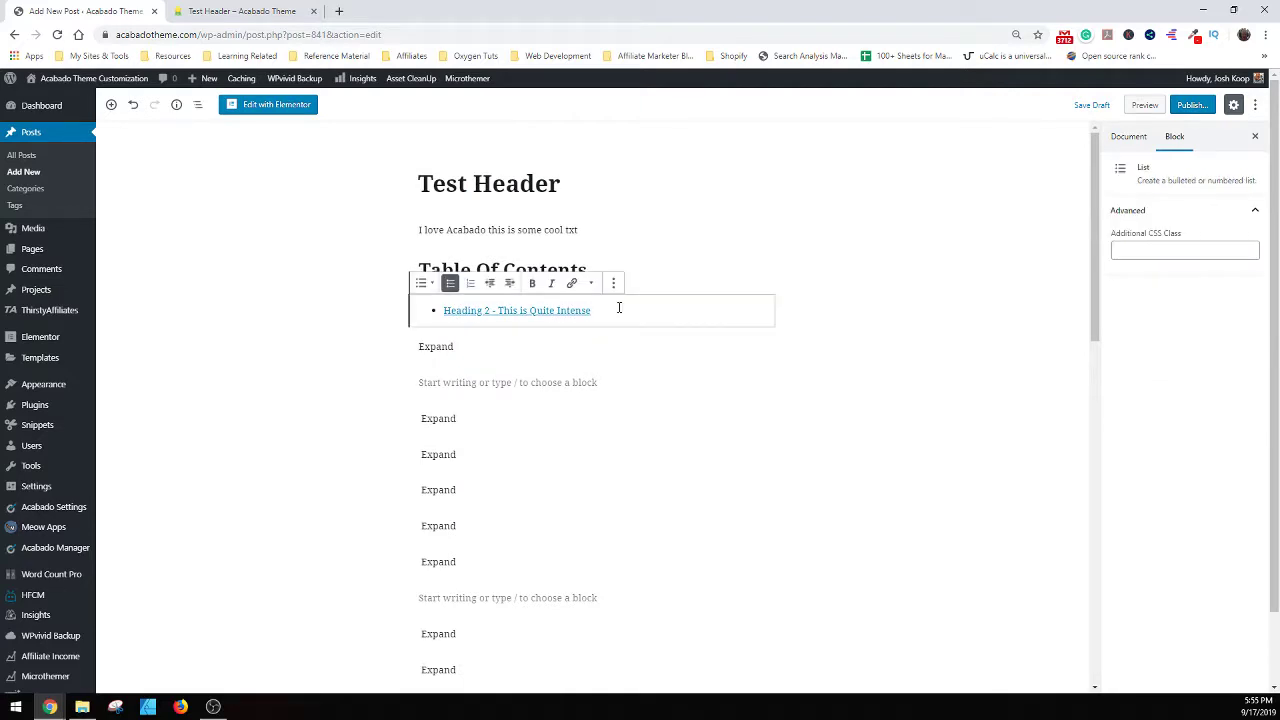
key("Return")
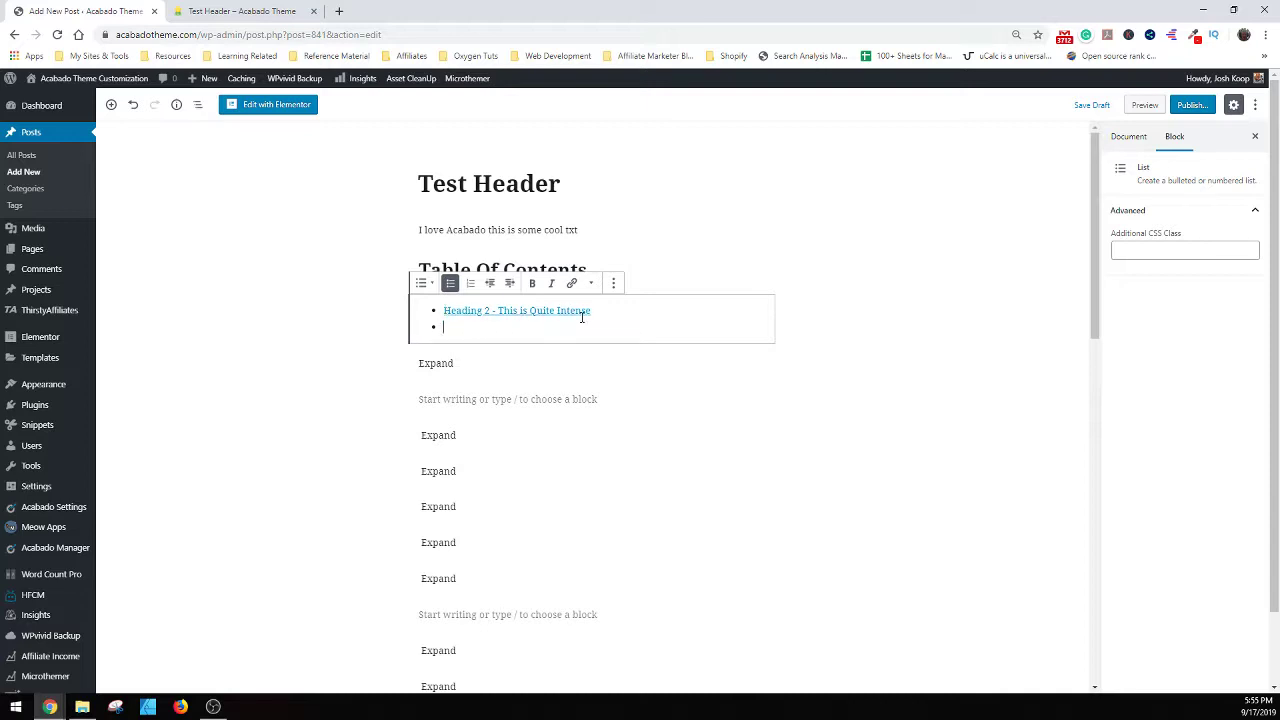
- Select the text of the "Heading 2 - Super Important" heading and return to the table of contents list
scroll(586, 400, "down", 8)
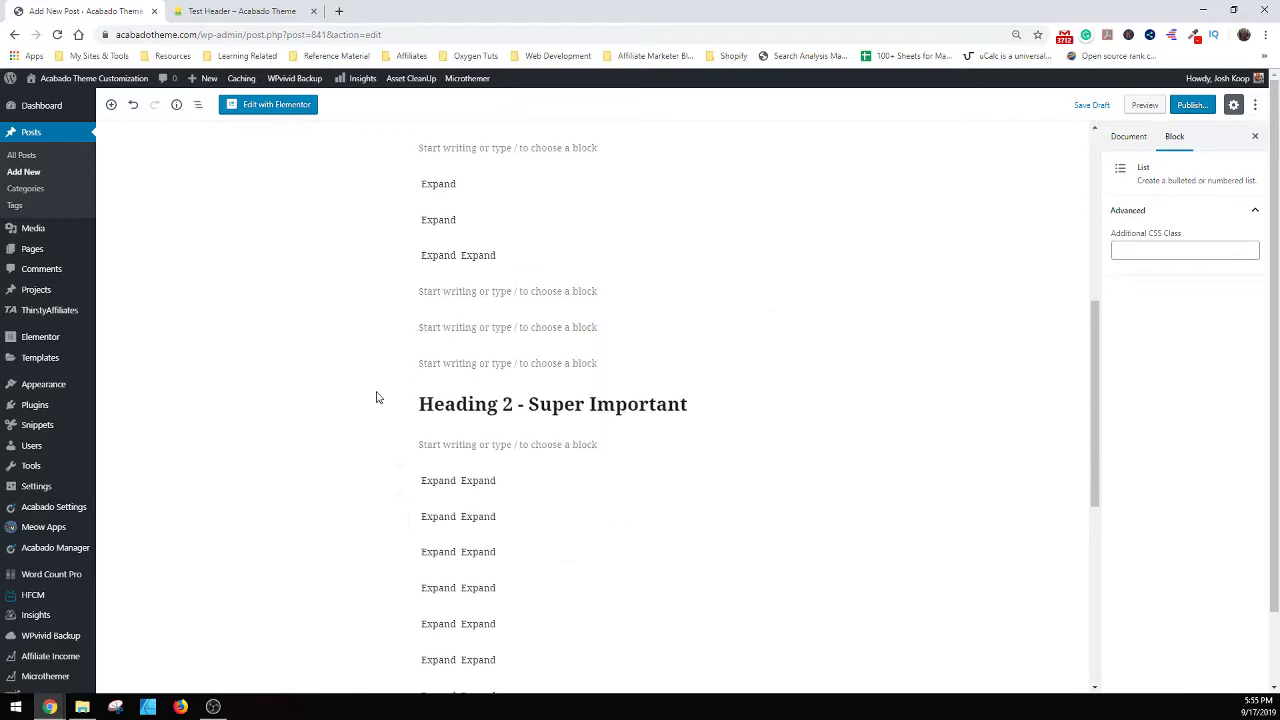
scroll(610, 300, "up", 8)
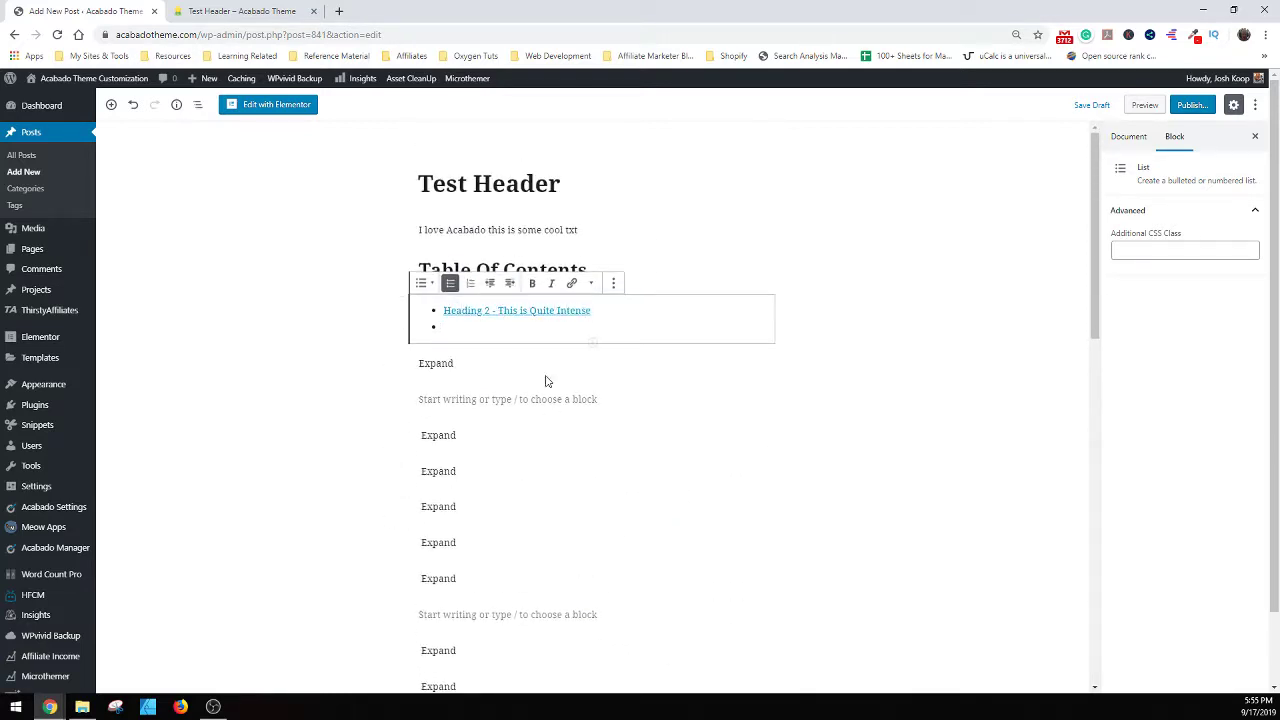
scroll(650, 612, "down", 2)
scroll(640, 640, "down", 1)
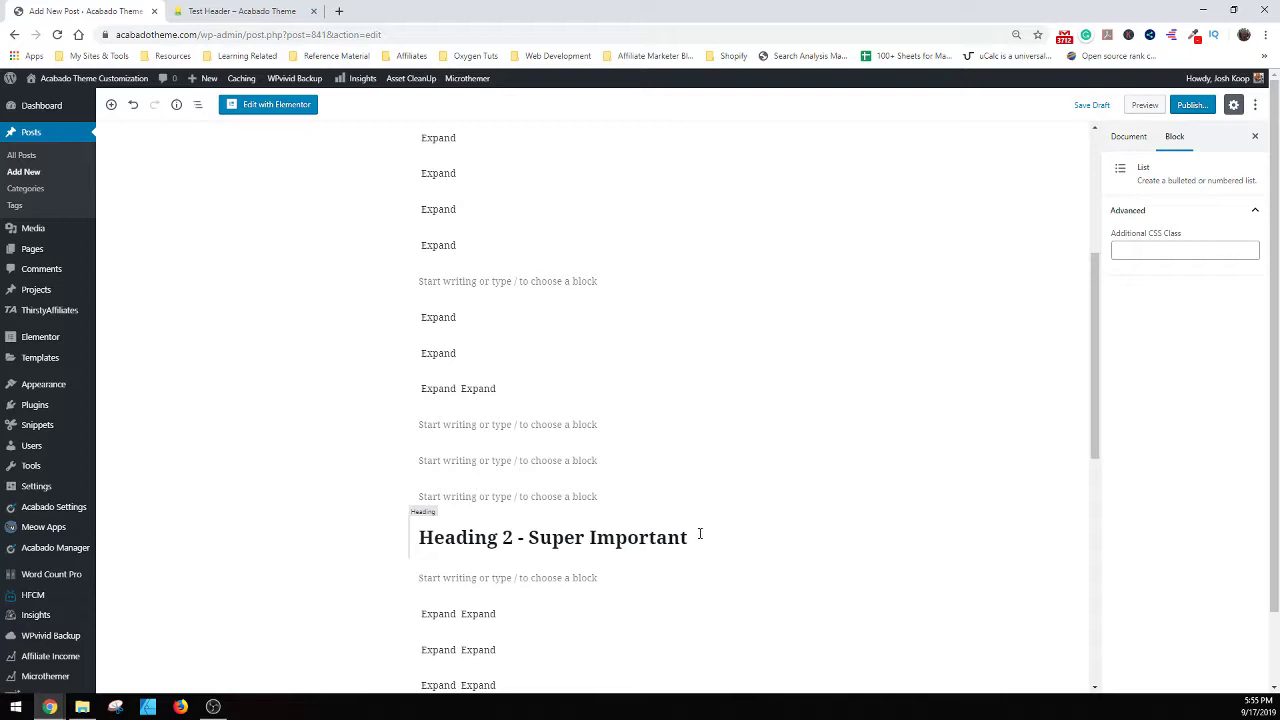
left_click_drag(700, 534, 420, 535)
left_click(421, 535)
scroll(445, 245, "up", 3)
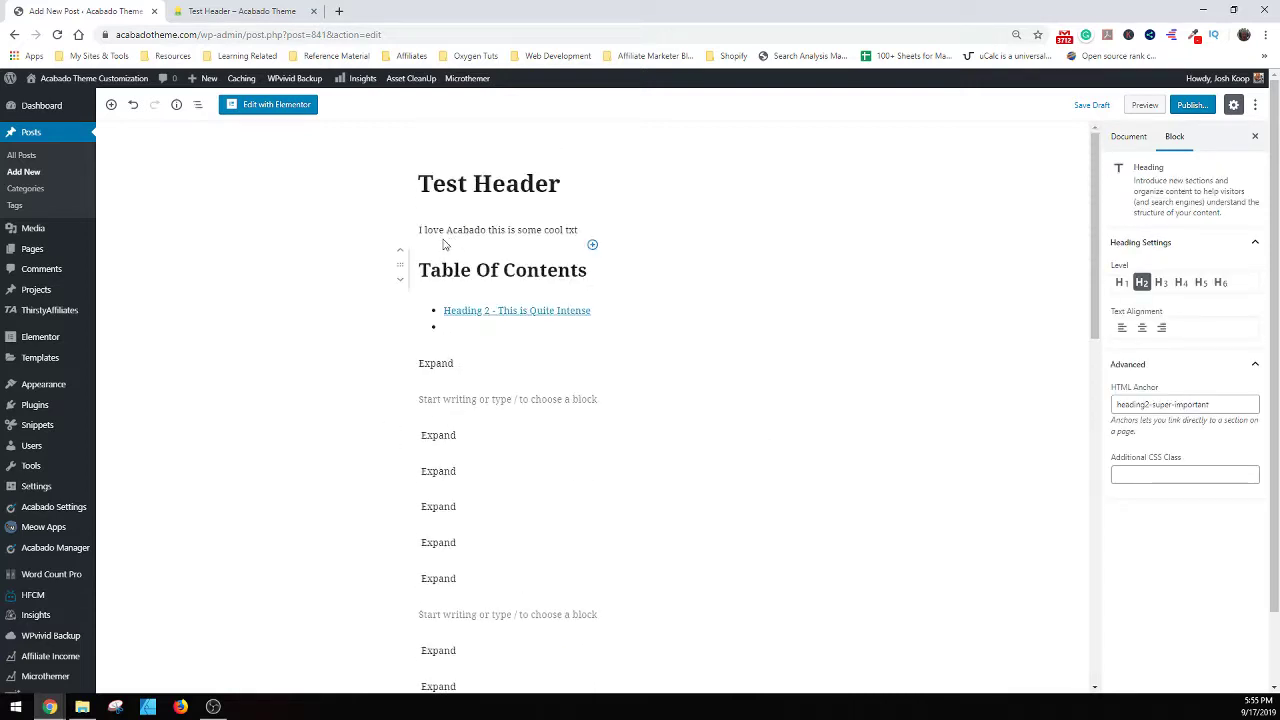